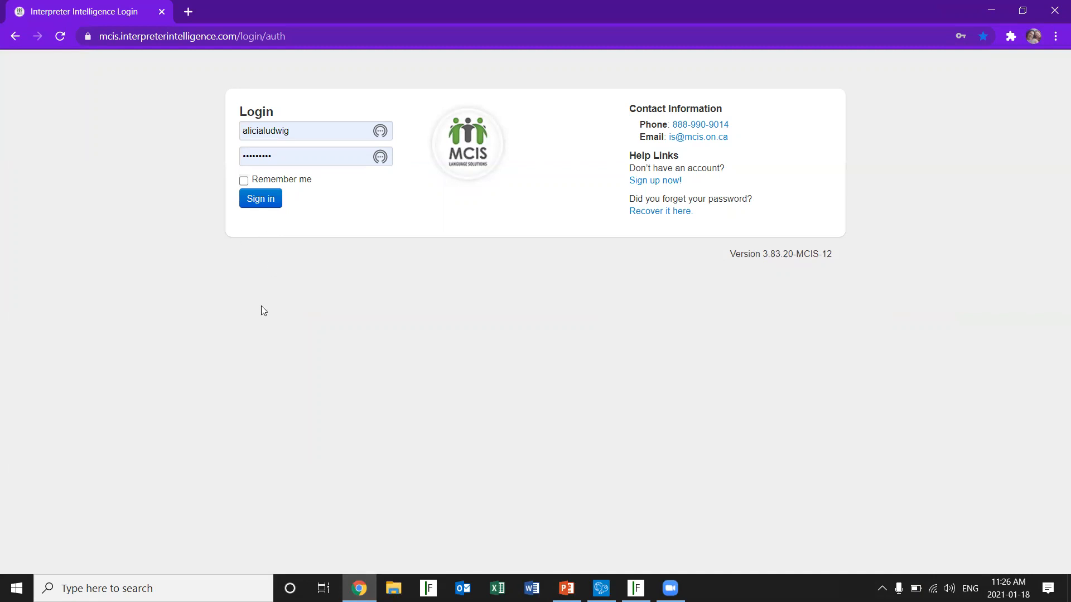
# Sign in with the credentials already filled in and open the Configuration settings of the user profile
pyautogui.click(255, 203)
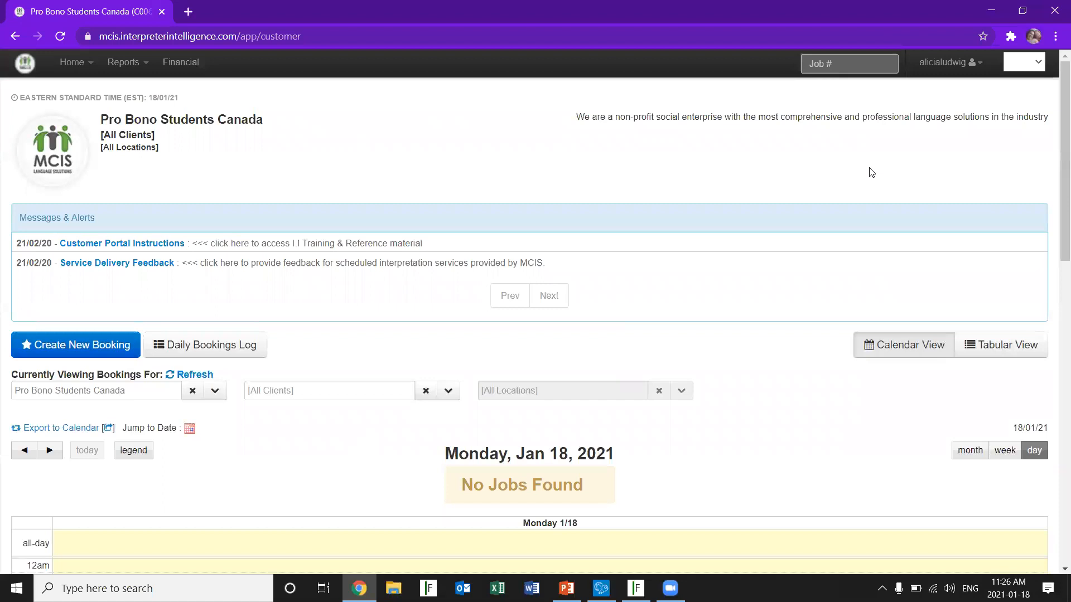
pyautogui.click(933, 76)
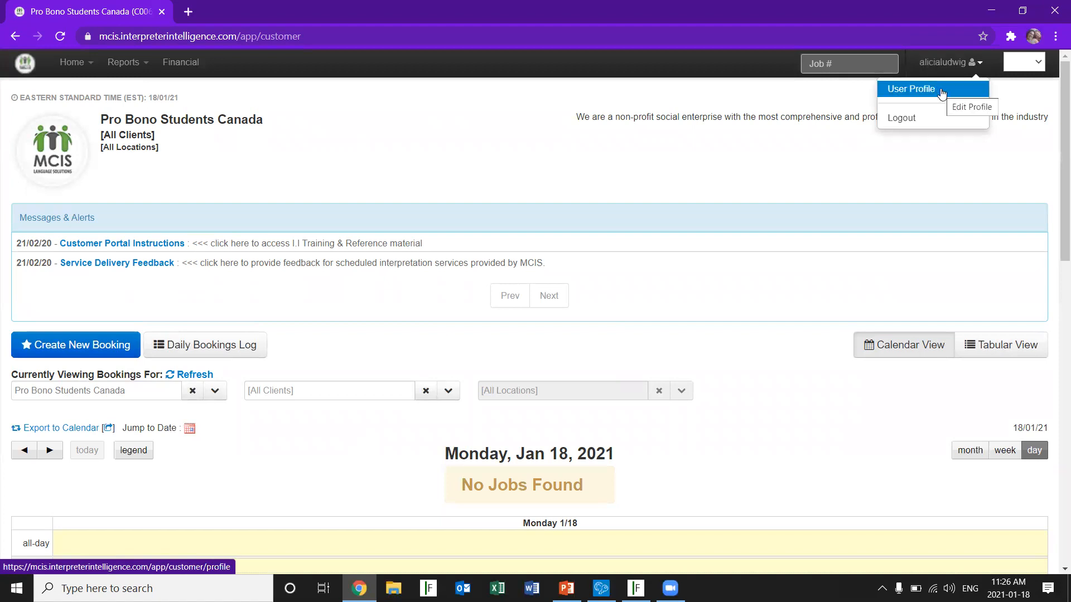
pyautogui.click(941, 93)
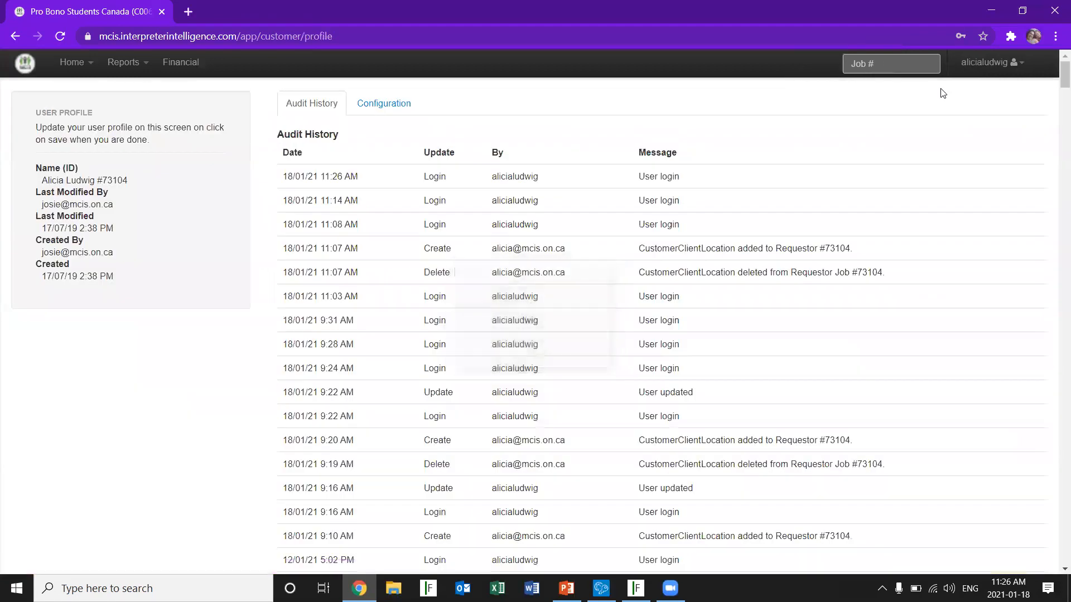
pyautogui.click(387, 104)
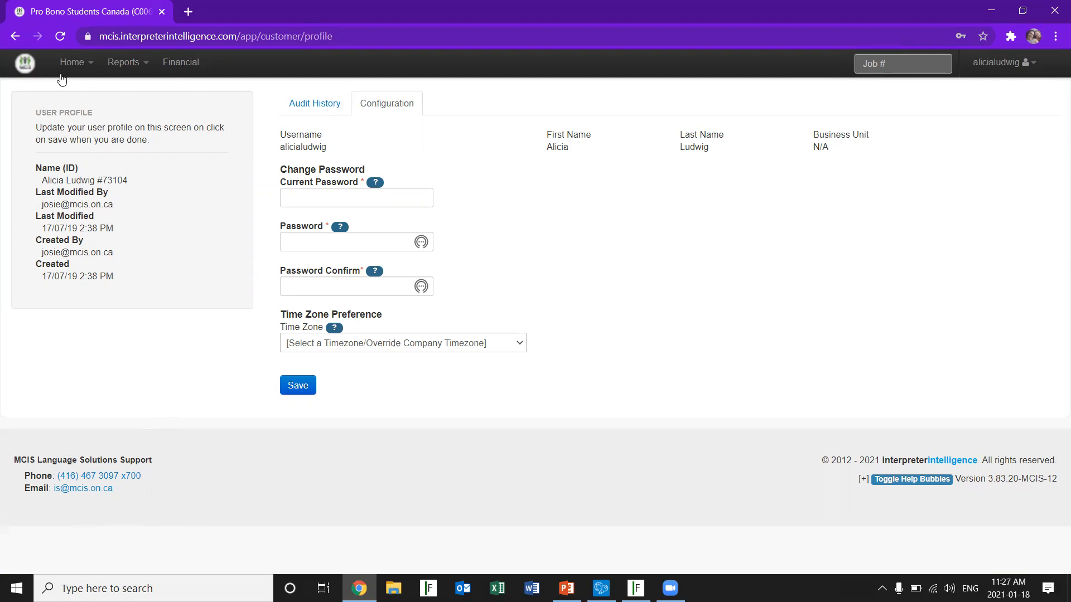
# Return to the dashboard from the user profile and look over the available booking navigation options
pyautogui.click(68, 67)
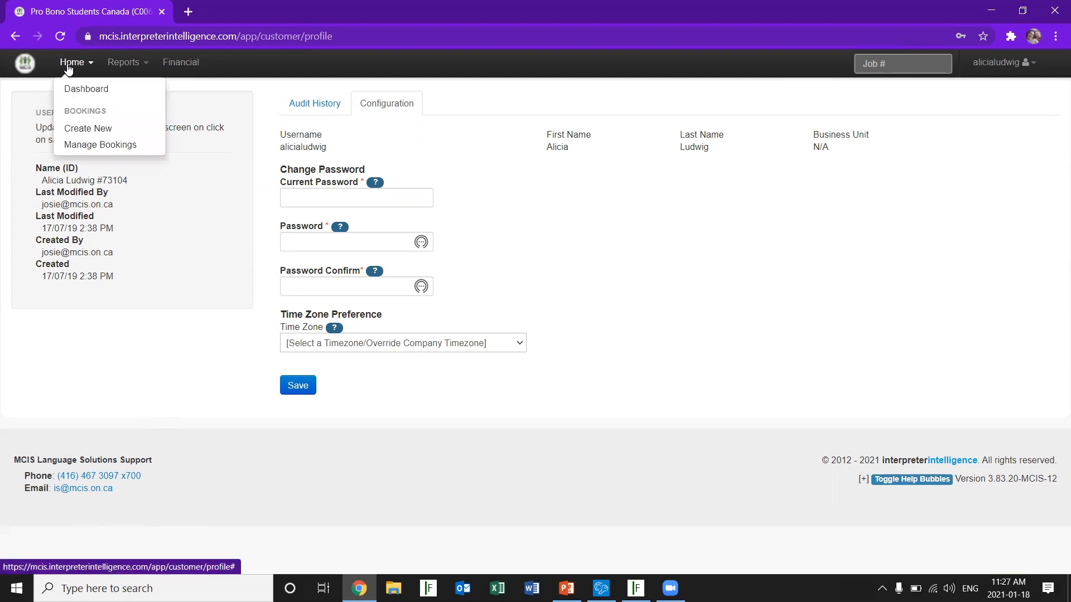
pyautogui.click(72, 91)
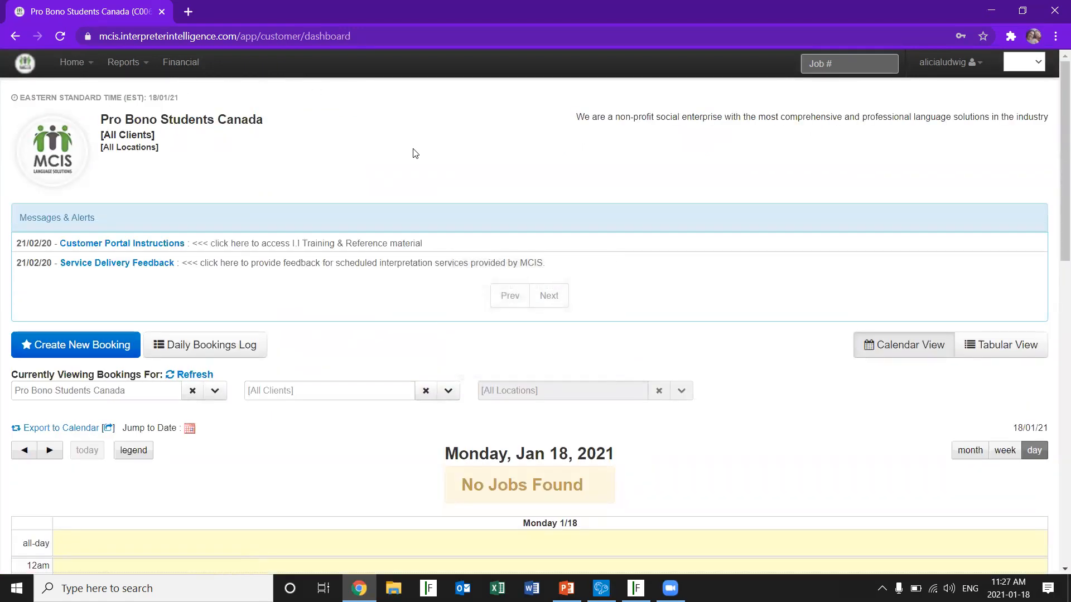
pyautogui.click(72, 65)
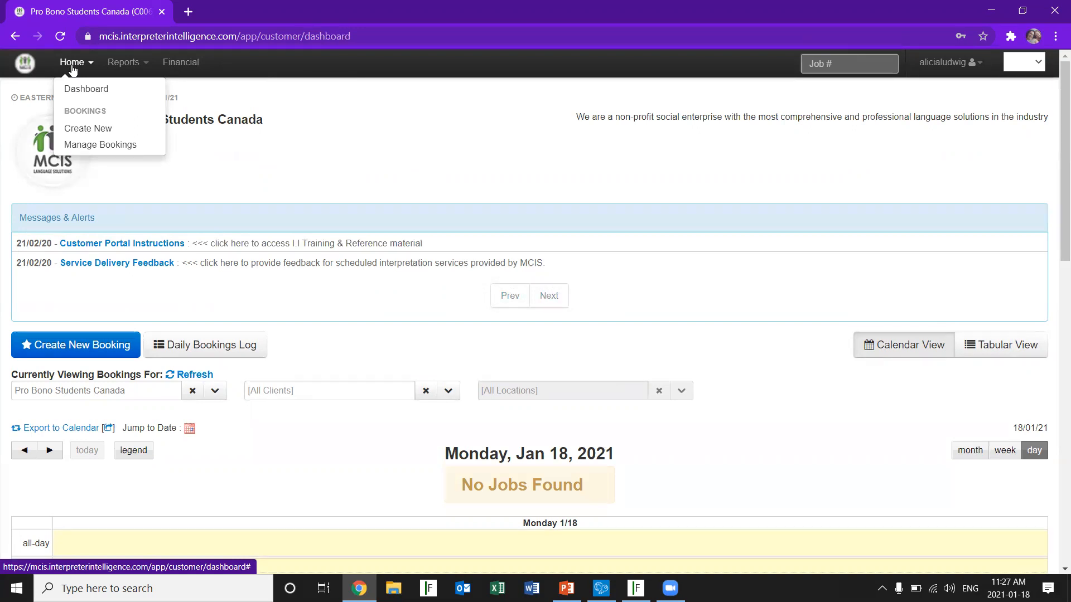
pyautogui.click(208, 157)
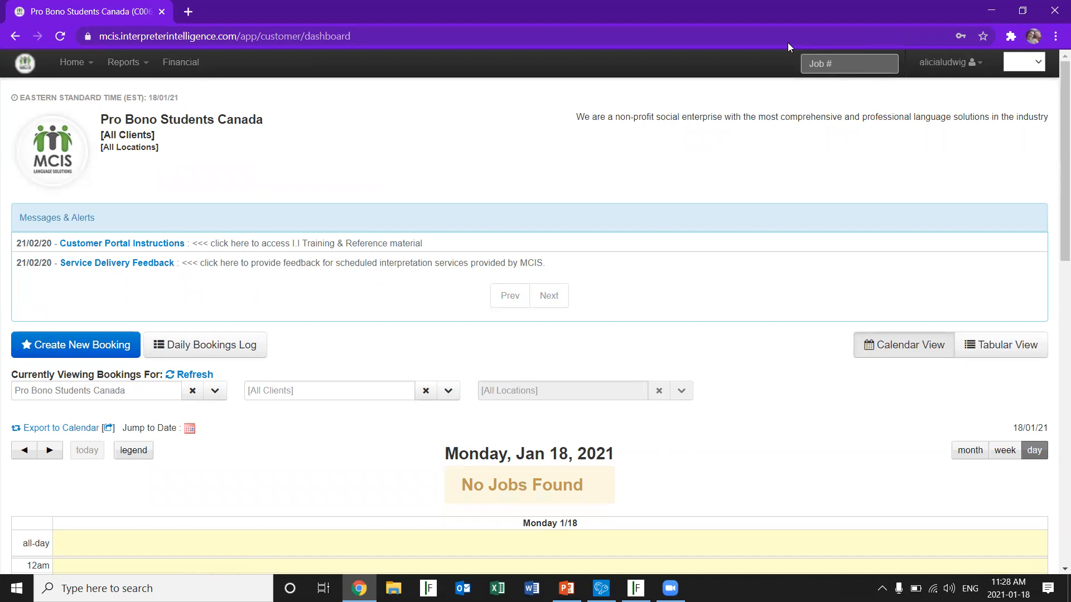
# Read the Customer Portal Instructions message on the dashboard and close it
pyautogui.click(68, 246)
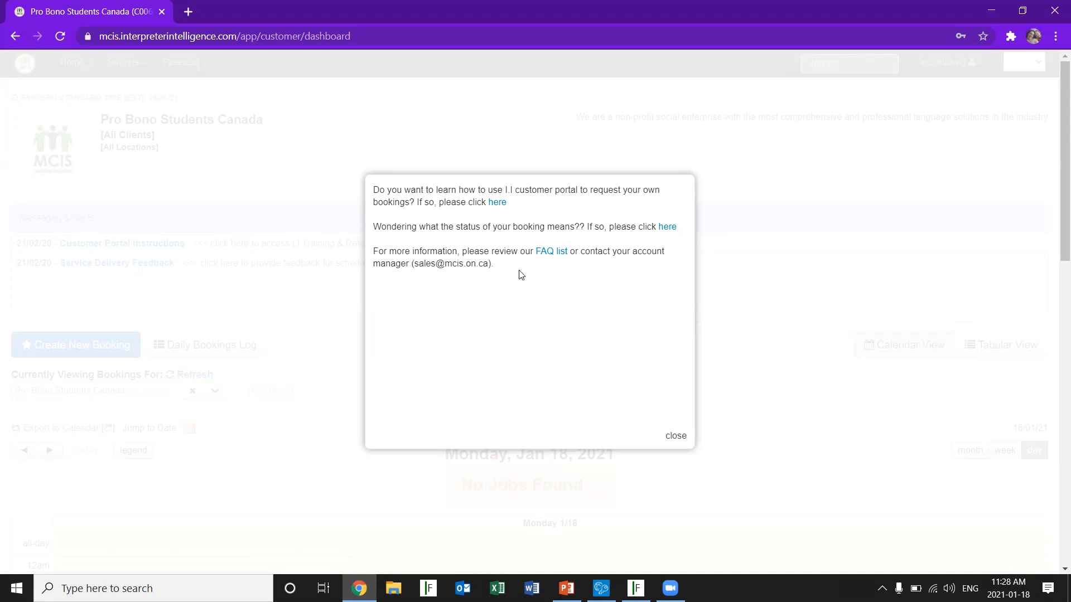
pyautogui.click(677, 437)
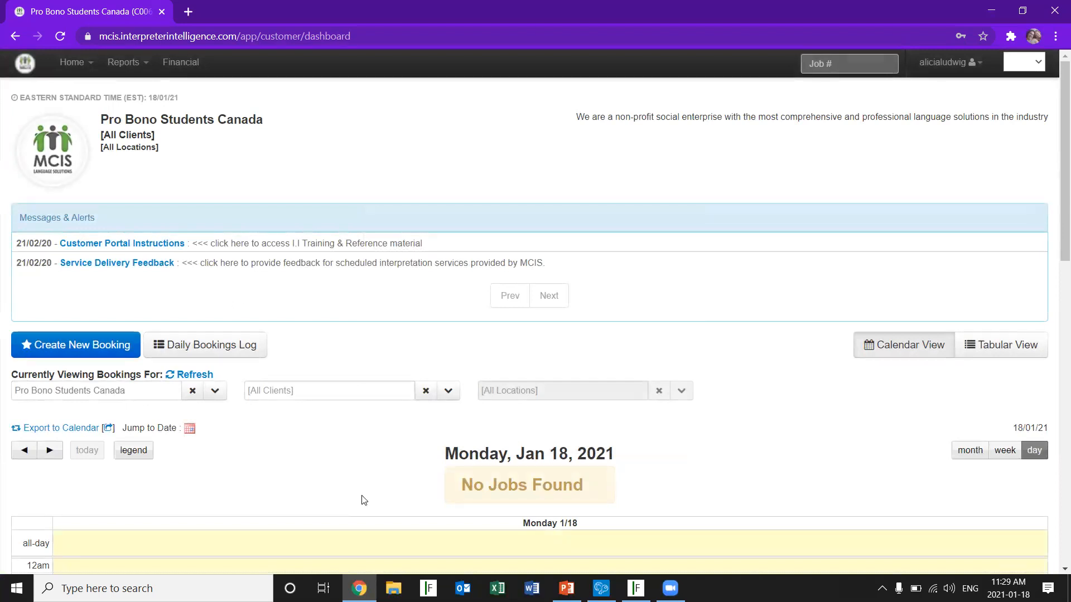
# Show the bookings calendar by week, and by month for January 2021
pyautogui.moveTo(1056, 208); pyautogui.dragTo(1056, 293)
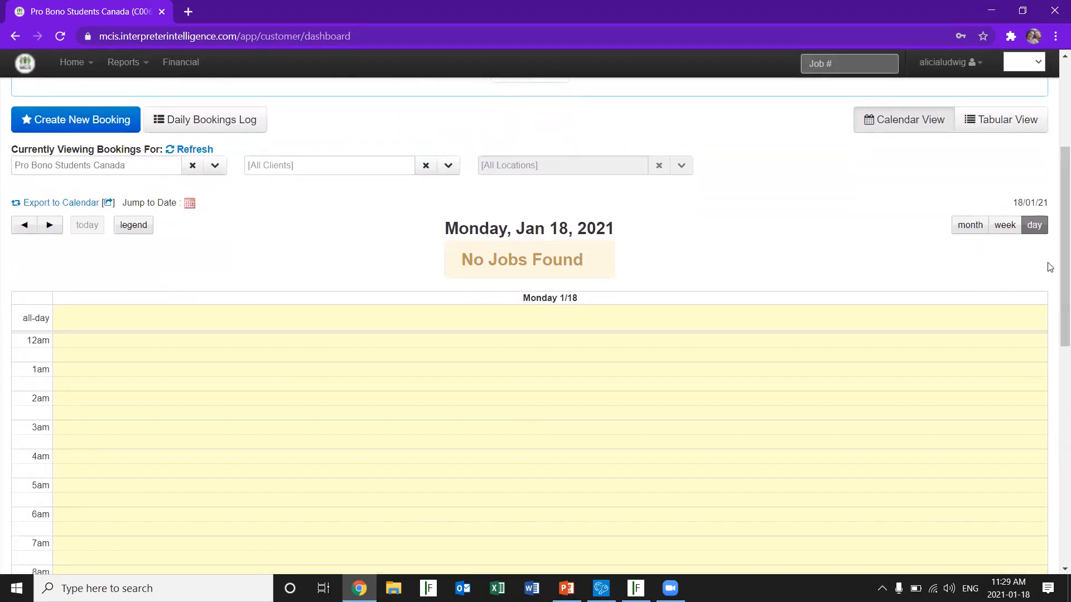
pyautogui.click(1007, 229)
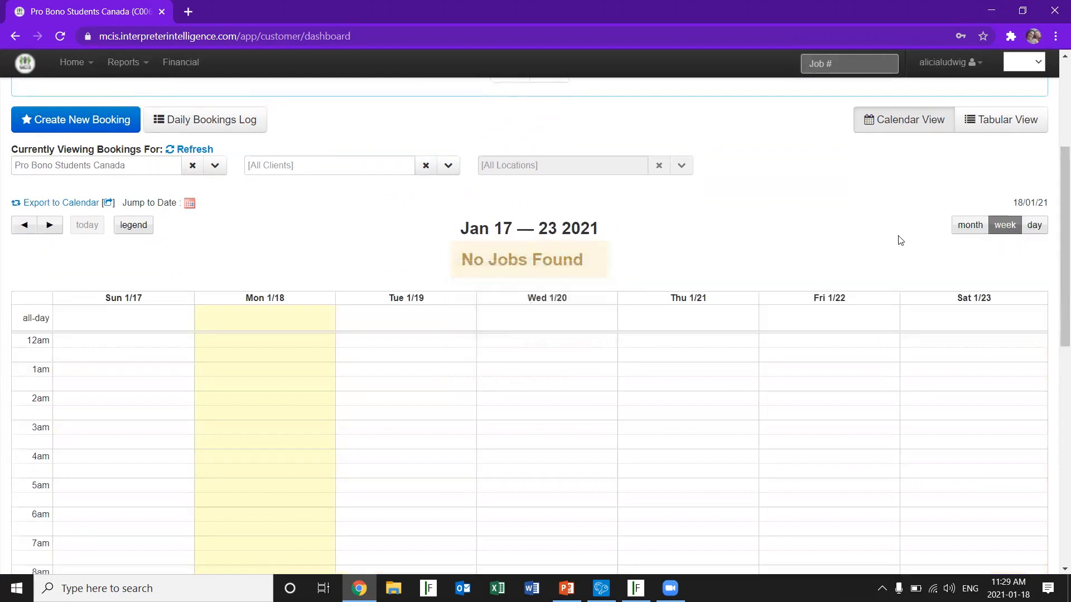
pyautogui.click(966, 234)
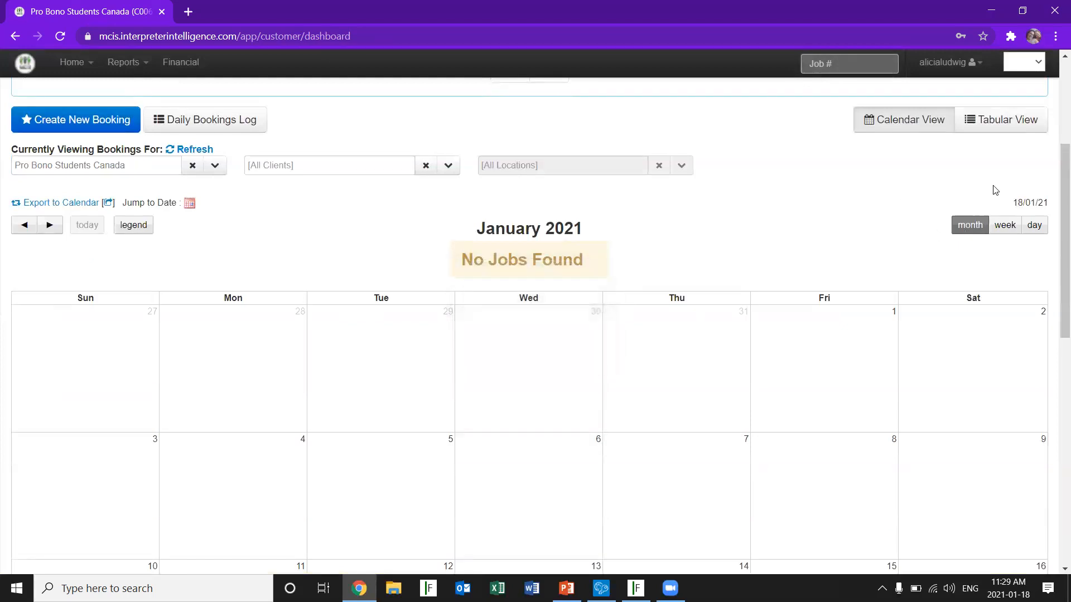
# Show the bookings as a table and examine the filter choices for job status and job type
pyautogui.click(1001, 122)
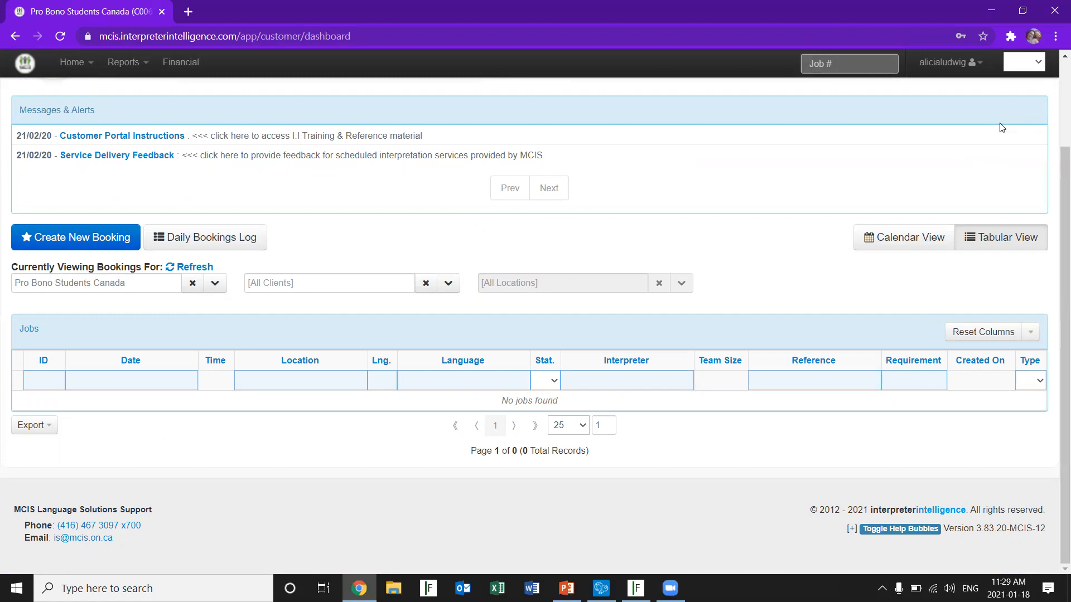
pyautogui.click(553, 382)
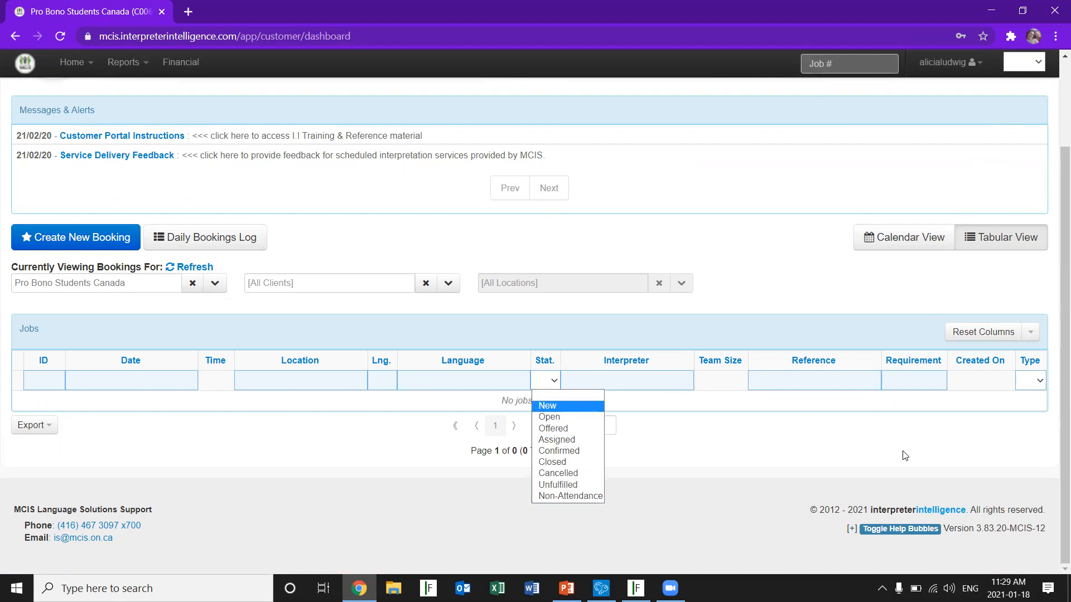
pyautogui.click(1039, 382)
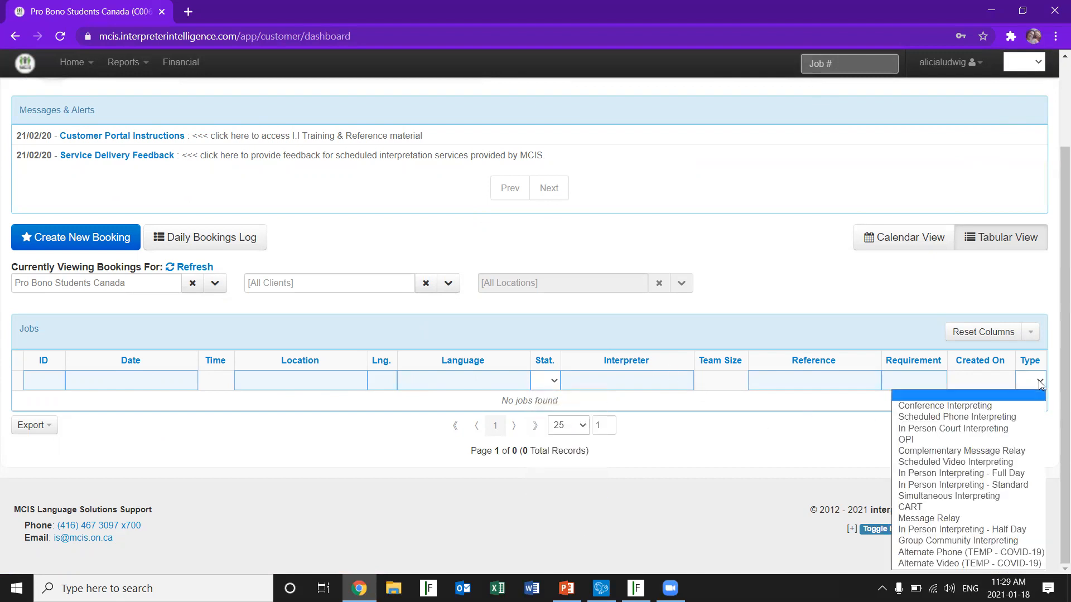
pyautogui.click(1039, 382)
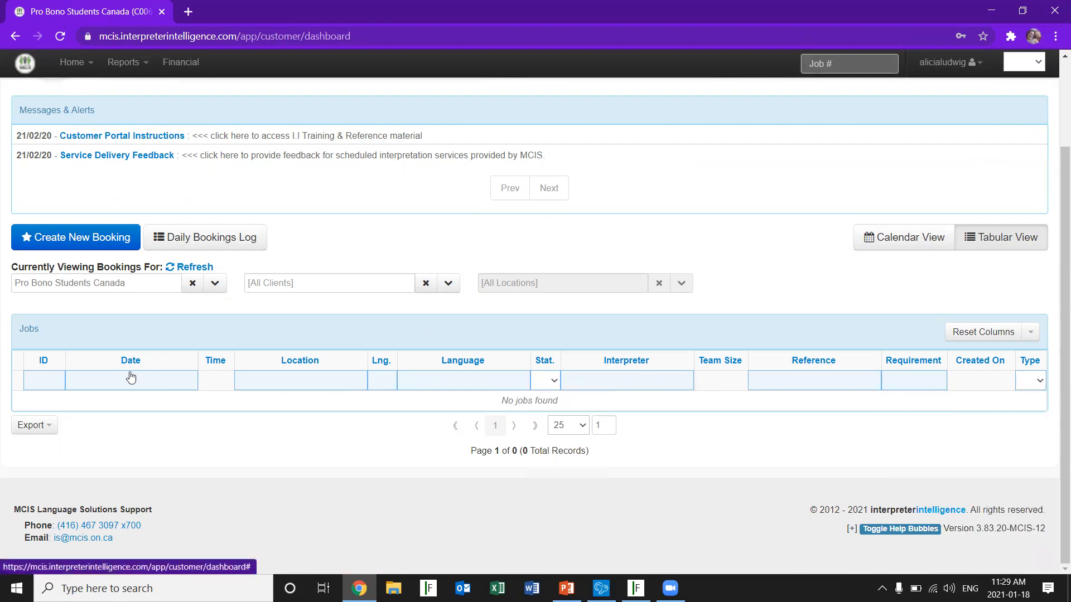
# Switch the dashboard's bookings display back to the calendar
pyautogui.click(74, 64)
pyautogui.click(83, 89)
pyautogui.click(886, 242)
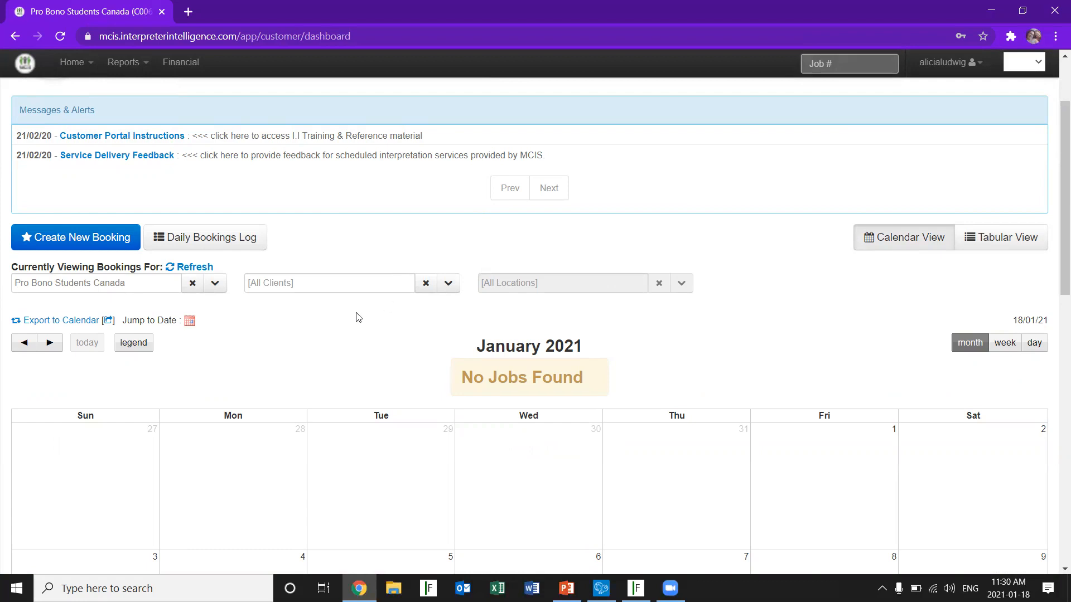
# Filter the displayed bookings to the client Pro Bono Students Canada and refresh the calendar
pyautogui.click(424, 293)
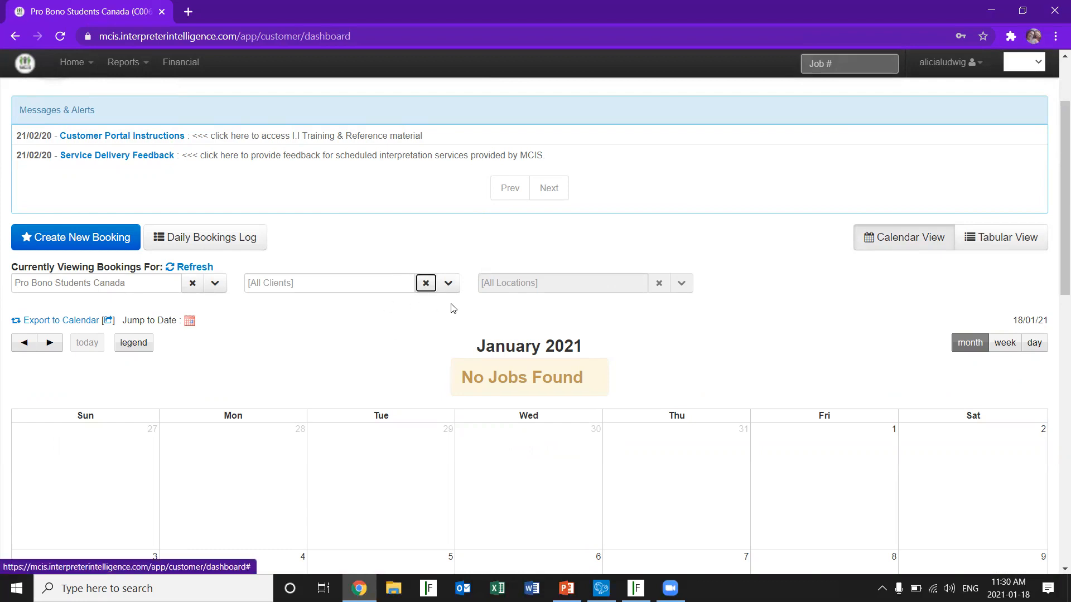
pyautogui.click(452, 287)
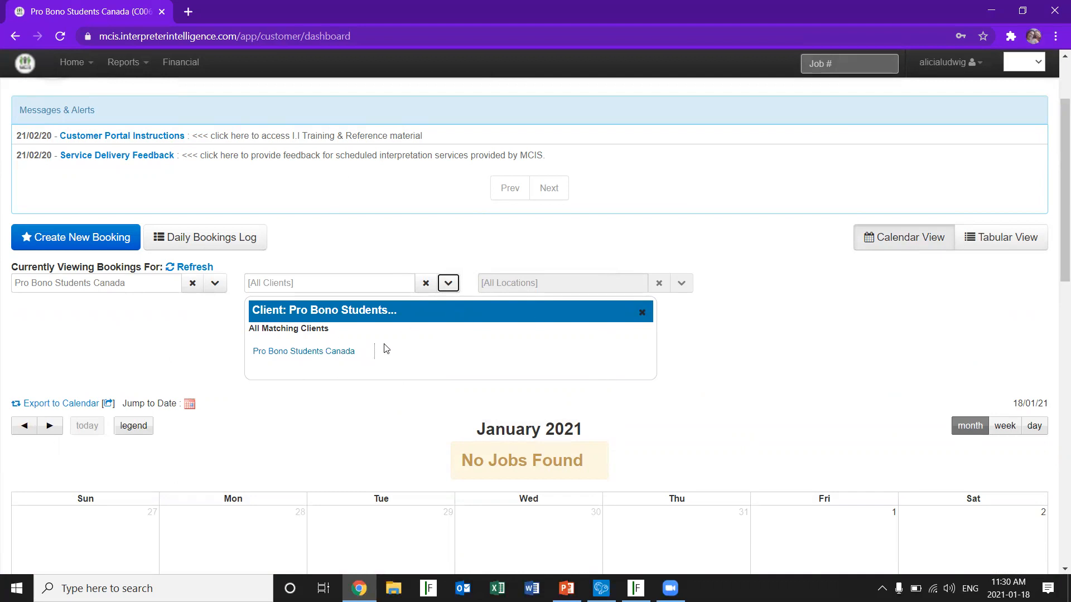
pyautogui.click(339, 352)
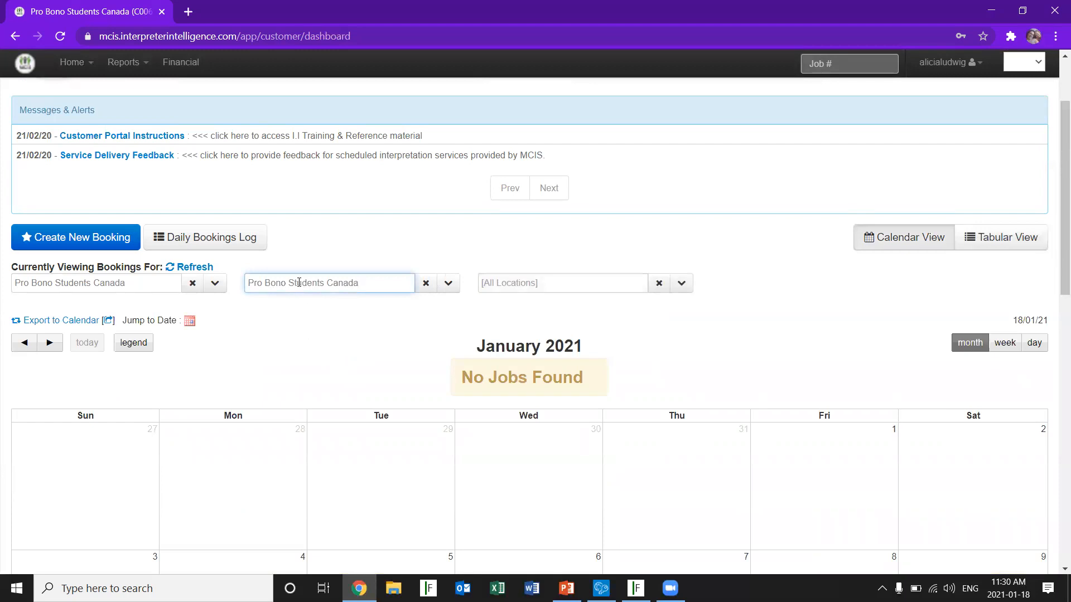
pyautogui.click(190, 268)
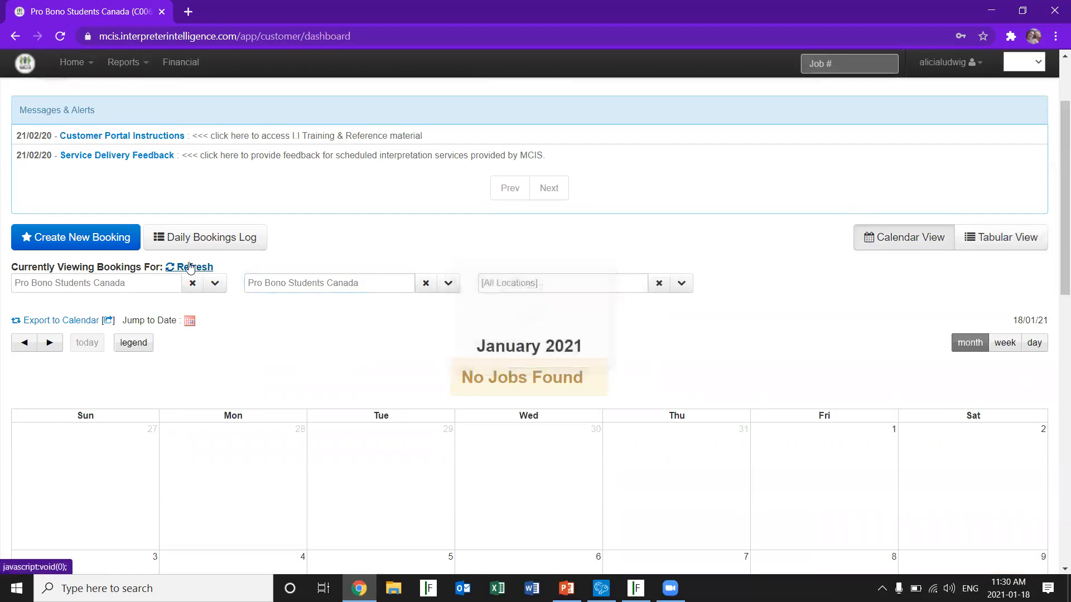
pyautogui.click(190, 268)
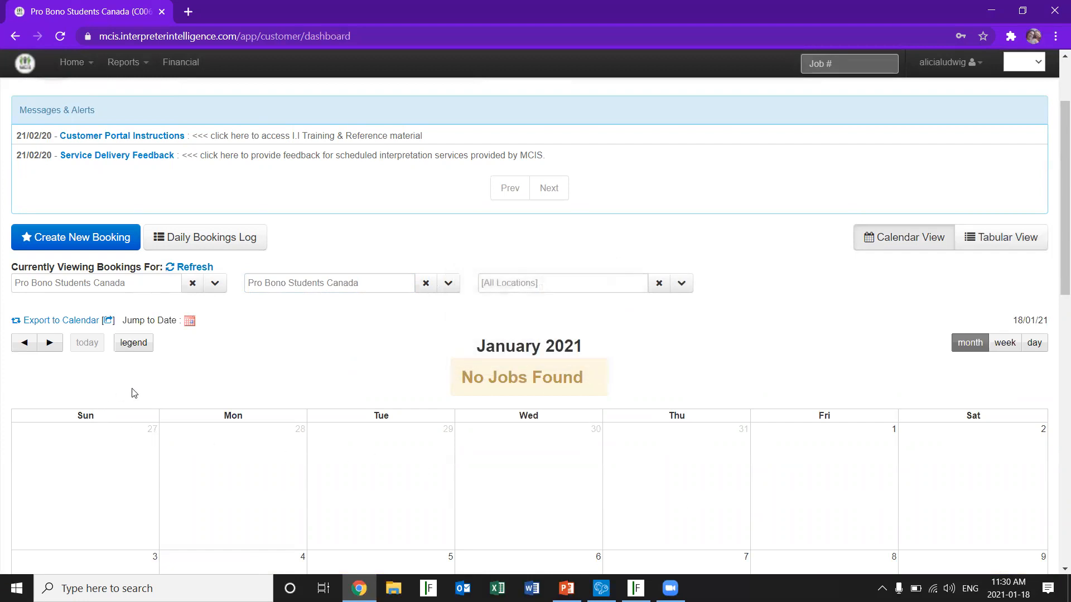
# Check the calendar's status colour legend and the daily bookings log, closing both
pyautogui.click(141, 347)
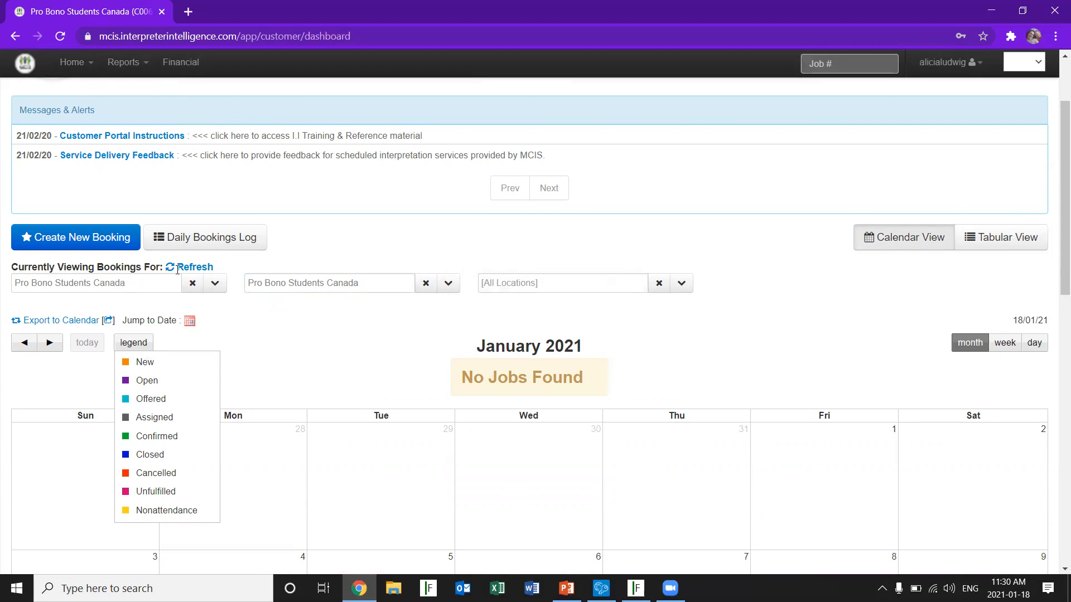
pyautogui.click(143, 349)
pyautogui.click(229, 237)
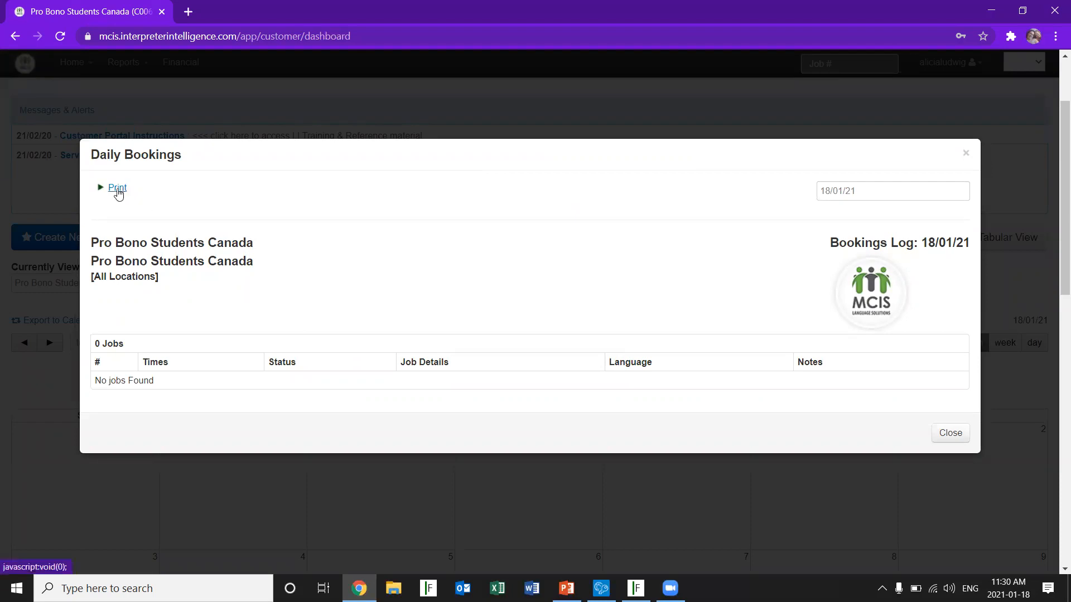
pyautogui.click(951, 435)
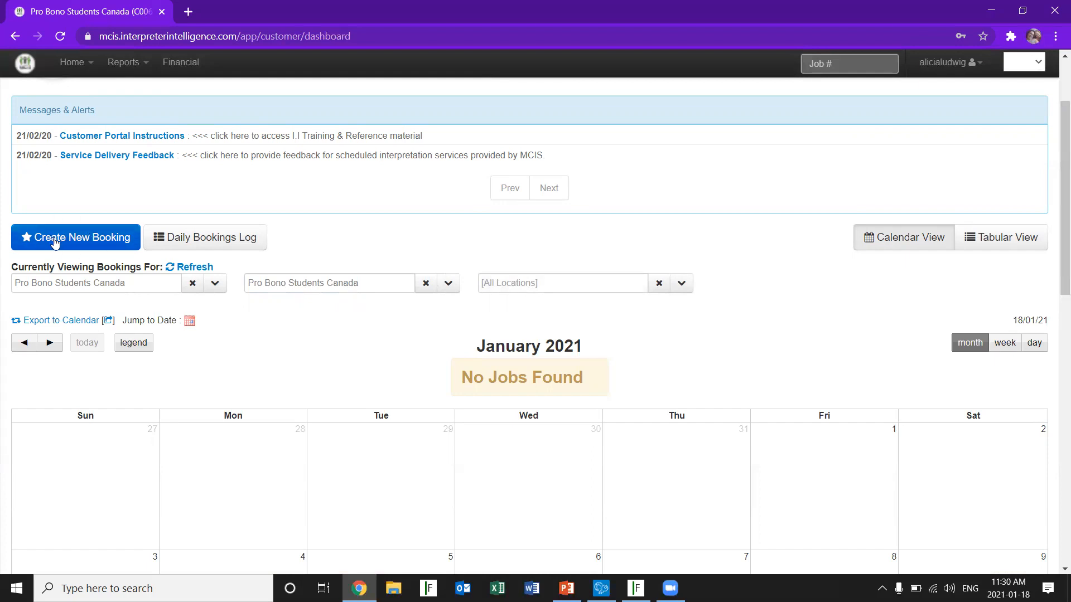
# Start creating a new booking for Pro Bono Students Canada
pyautogui.click(62, 65)
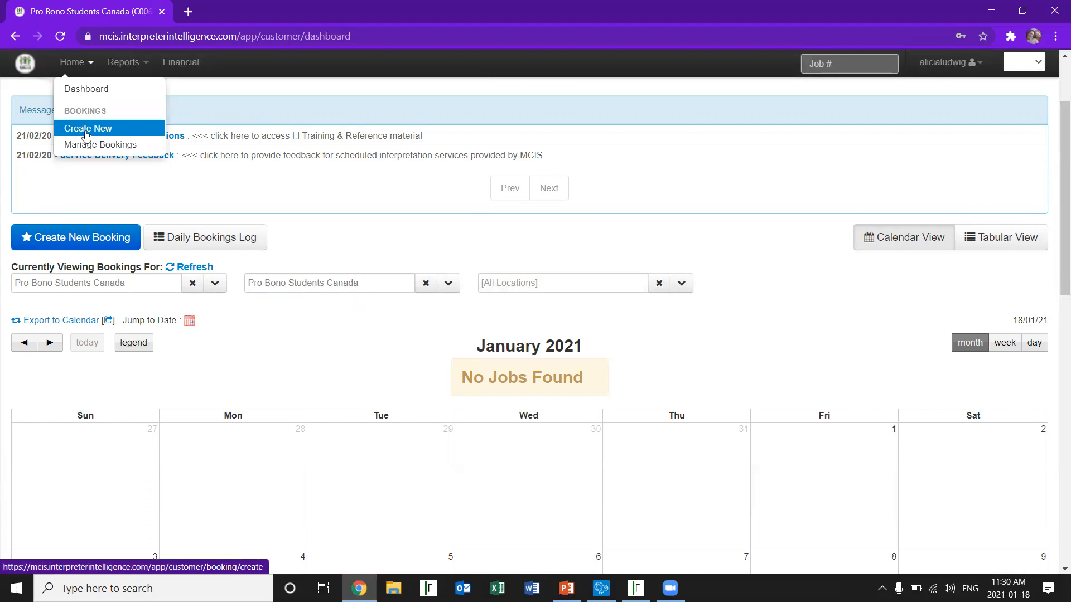
pyautogui.click(38, 239)
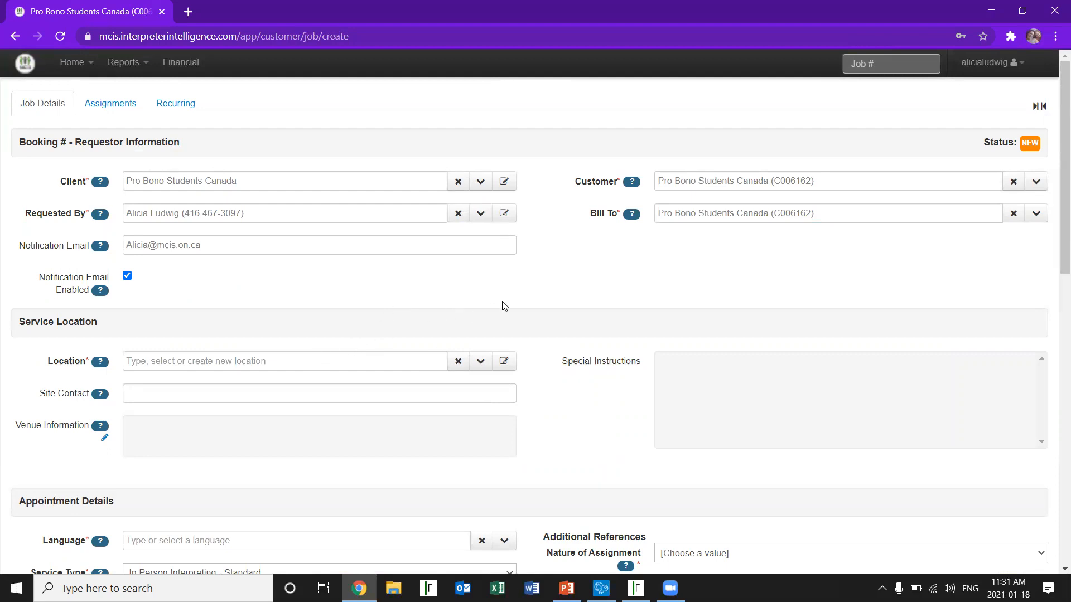
# Set the new booking's service location to the saved Main location/remote service entry
pyautogui.click(194, 362)
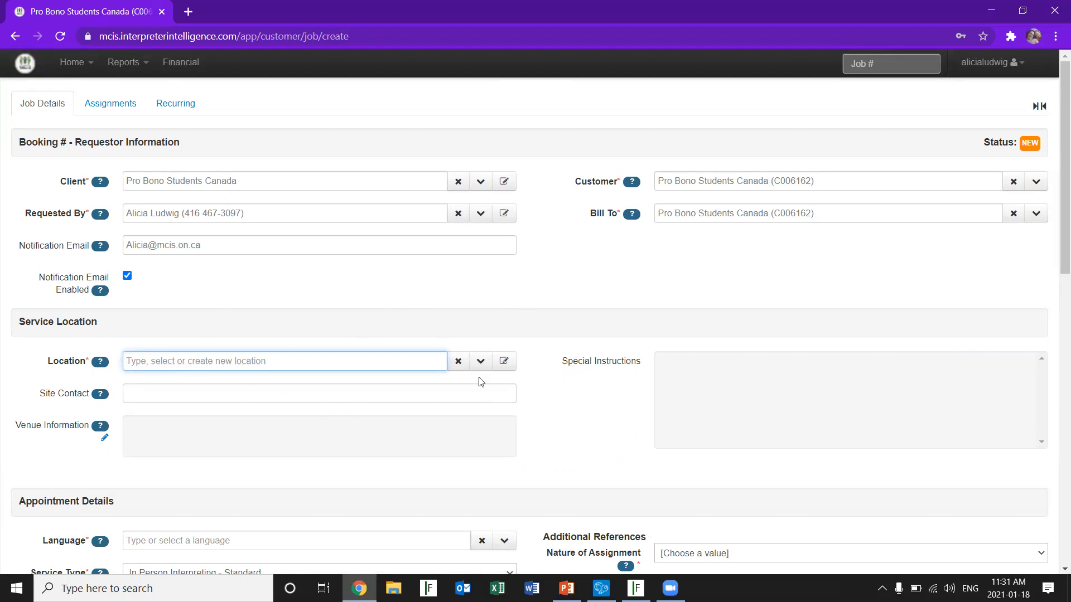
pyautogui.click(479, 363)
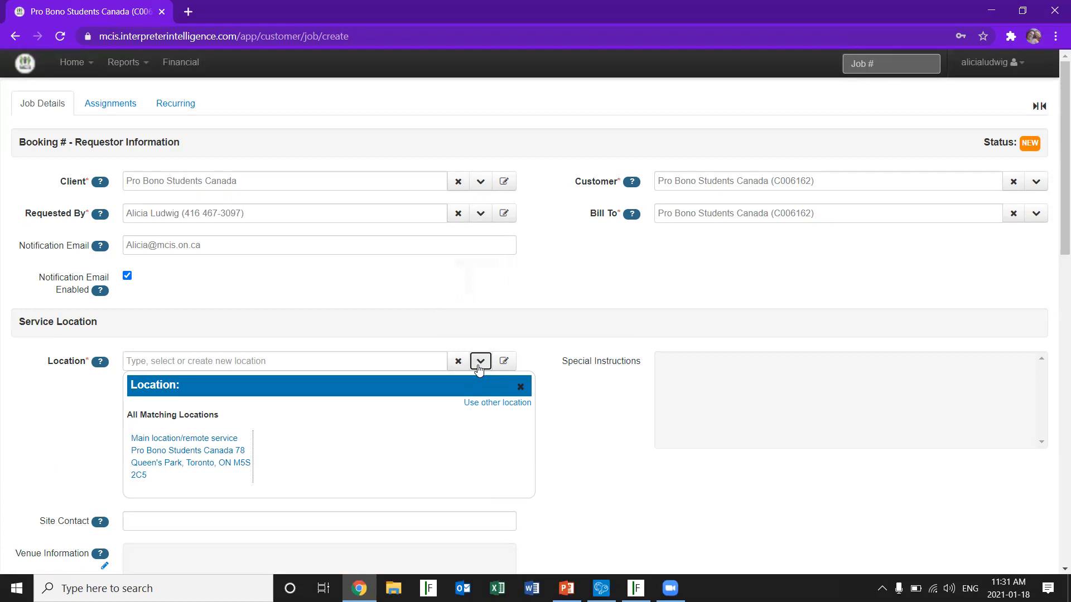
pyautogui.click(172, 453)
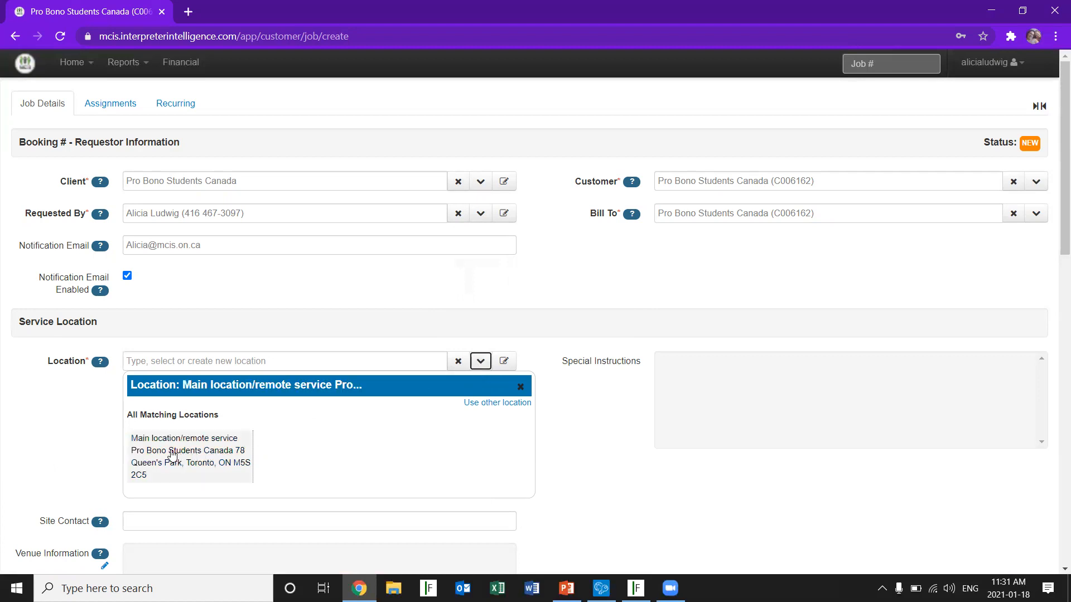
pyautogui.click(171, 453)
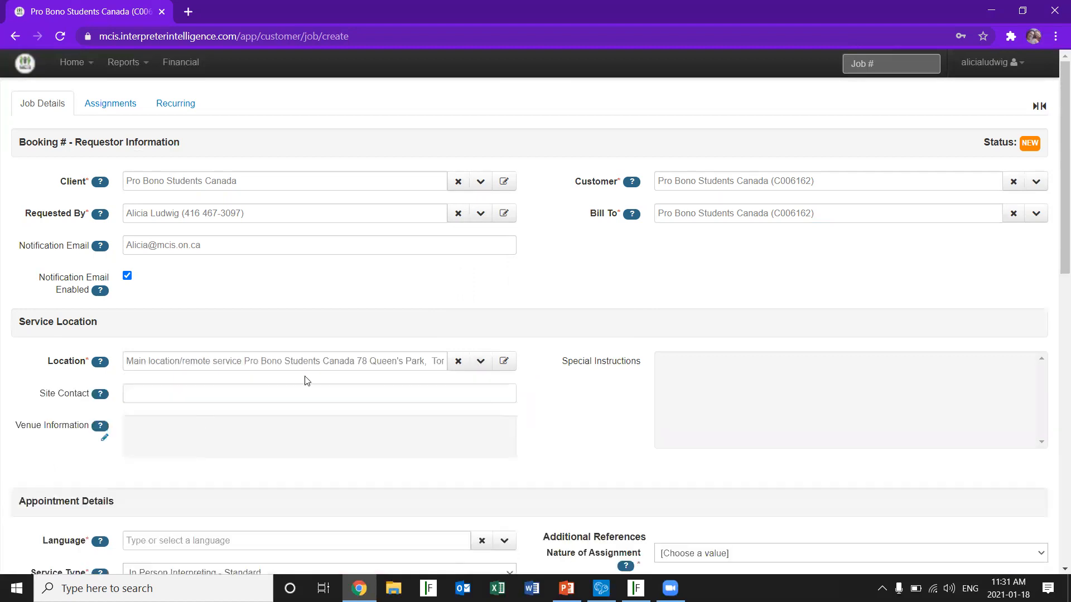
# Clear the booking's service location and choose to use another location instead
pyautogui.click(457, 369)
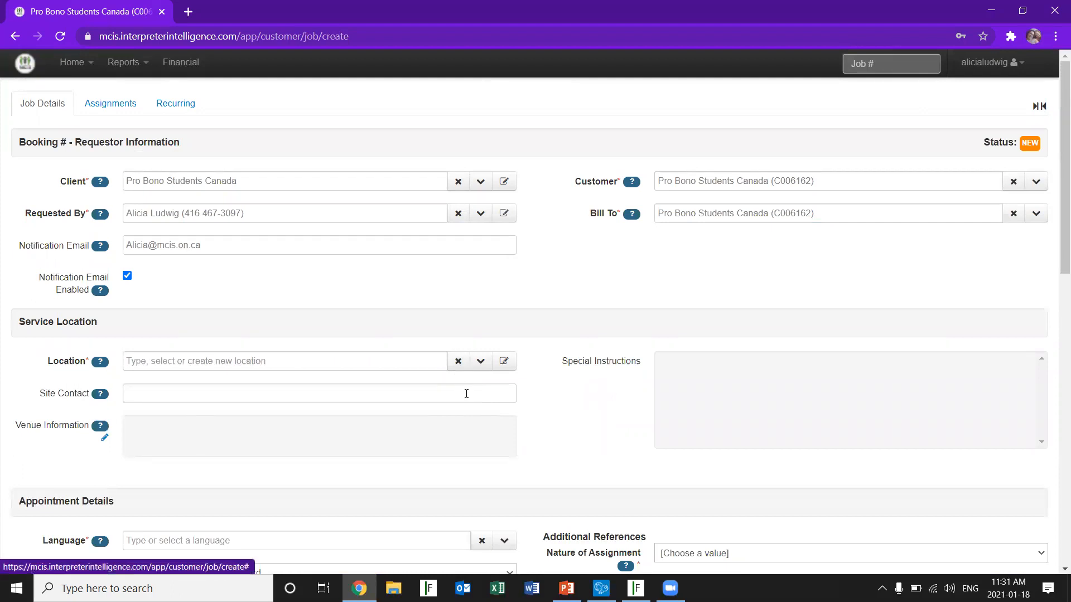
pyautogui.click(480, 362)
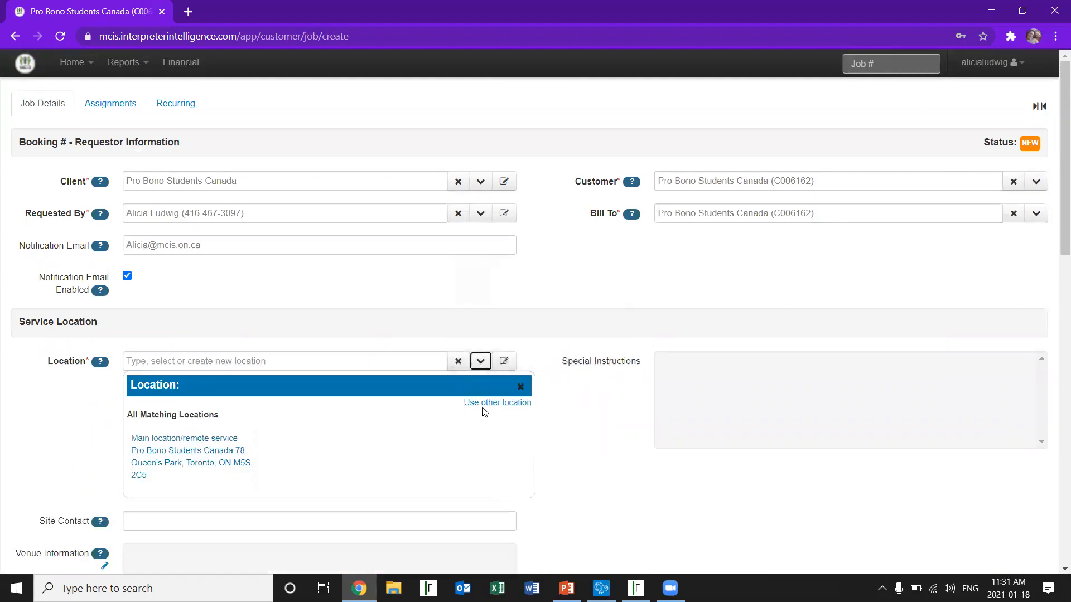
pyautogui.click(490, 402)
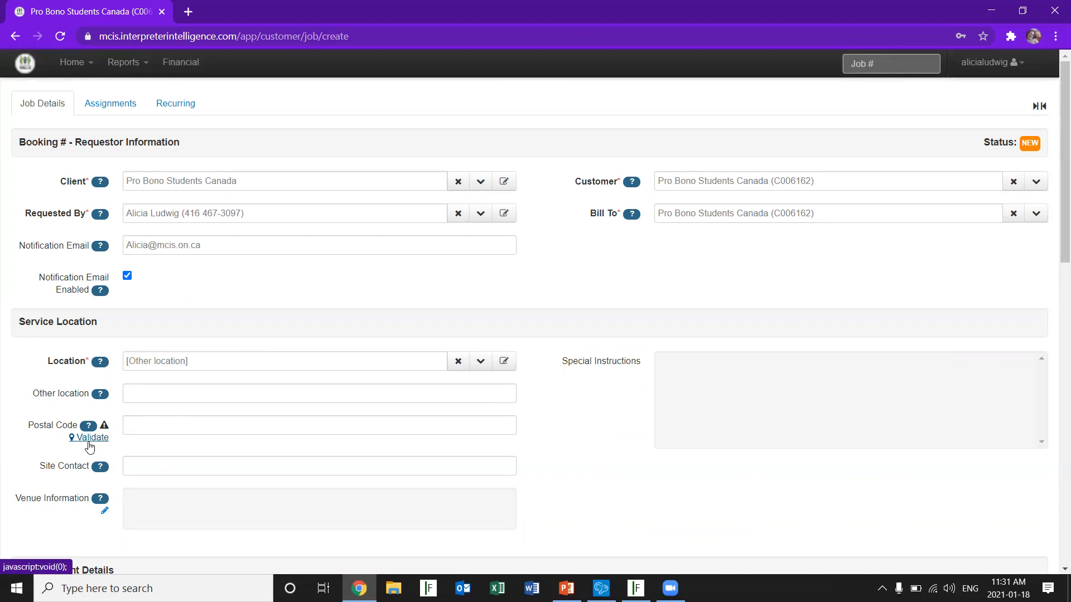
# Set the booking's service location back to the saved Main location/remote service entry
pyautogui.click(462, 364)
pyautogui.click(480, 363)
pyautogui.click(220, 454)
# Enter "This is a test" as the site contact for the service location
pyautogui.click(142, 395)
pyautogui.write('This who')
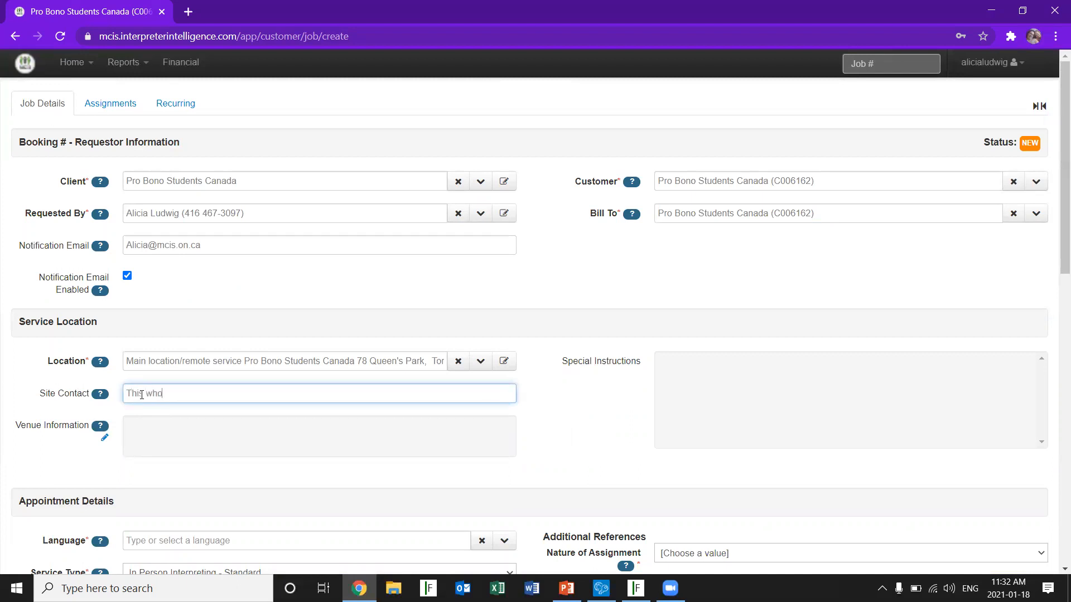
pyautogui.press('BackSpace')
pyautogui.press('BackSpace')
pyautogui.press('BackSpace')
pyautogui.press('BackSpace')
pyautogui.write('is a test')
# Add "Building information." as the venue information for the service location and save it
pyautogui.click(104, 438)
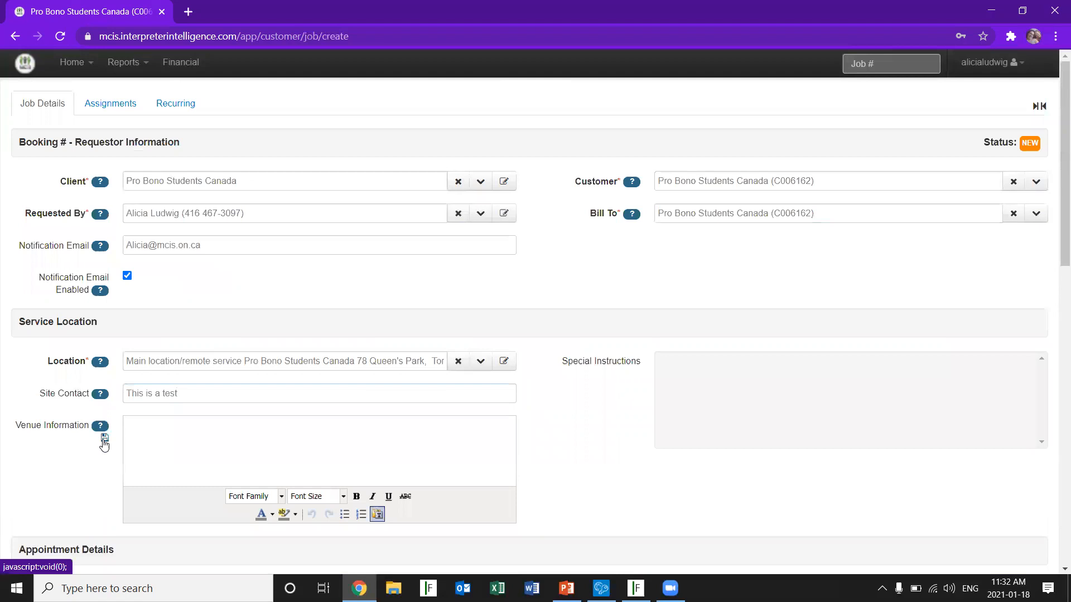
pyautogui.click(168, 432)
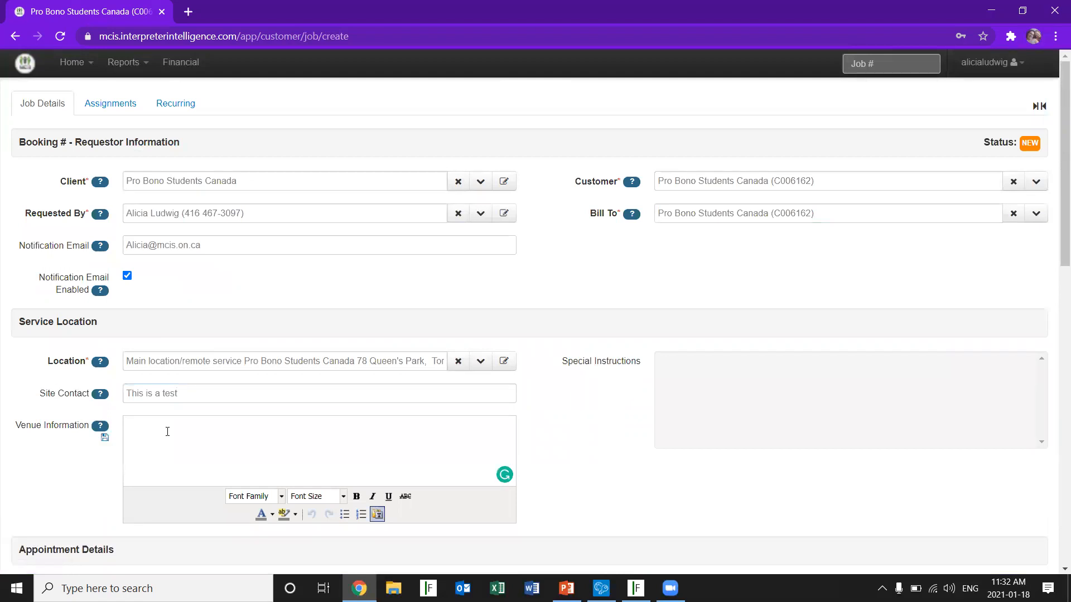
pyautogui.write('Building infomration')
pyautogui.moveTo(180, 431)
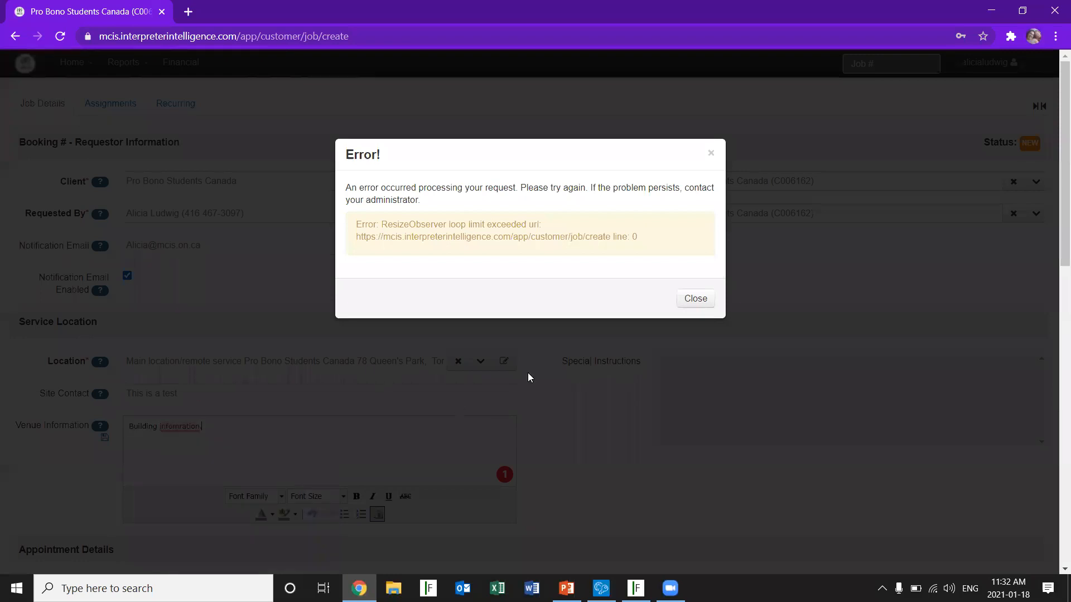
pyautogui.click(709, 298)
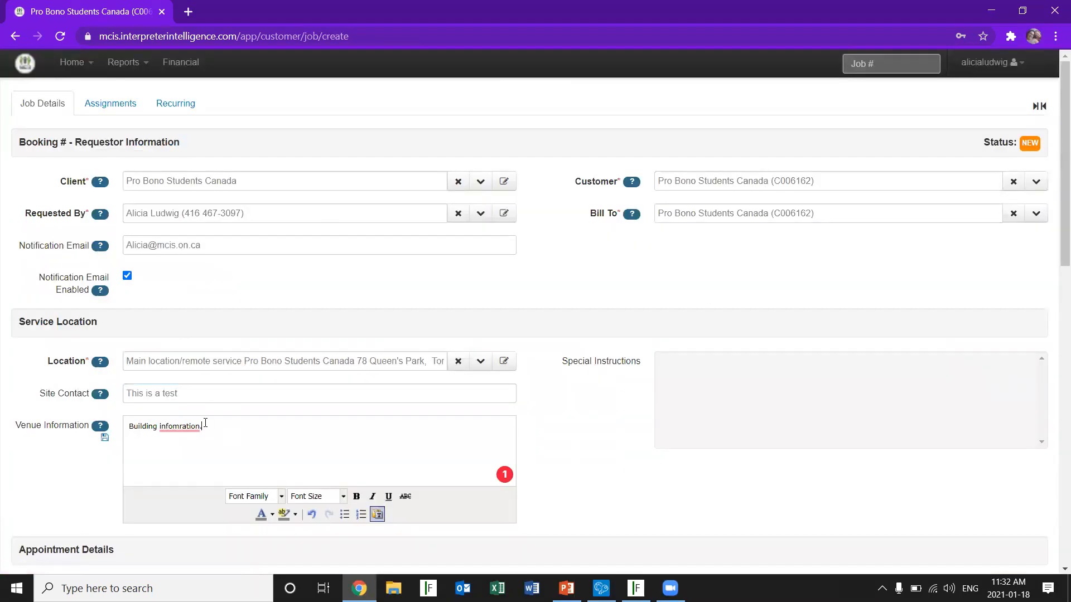
pyautogui.press('BackSpace')
pyautogui.press('BackSpace')
pyautogui.press('BackSpace')
pyautogui.press('BackSpace')
pyautogui.press('BackSpace')
pyautogui.press('BackSpace')
pyautogui.press('BackSpace')
pyautogui.write('rmation')
pyautogui.click(105, 439)
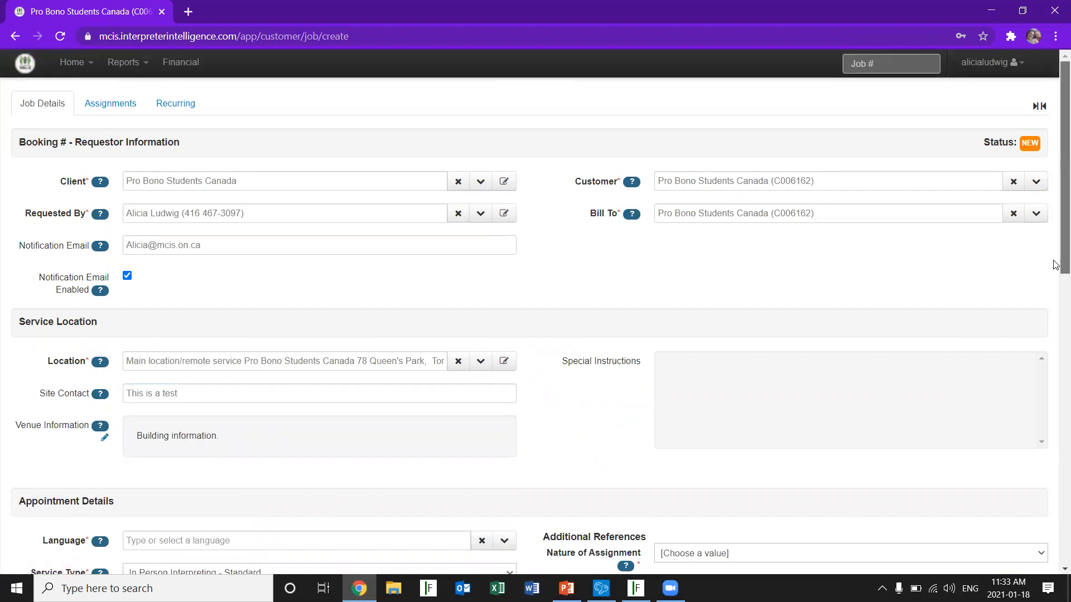
# Set the appointment's language to Arabic and its service type to Scheduled Video Interpreting
pyautogui.moveTo(1056, 265); pyautogui.dragTo(1056, 414)
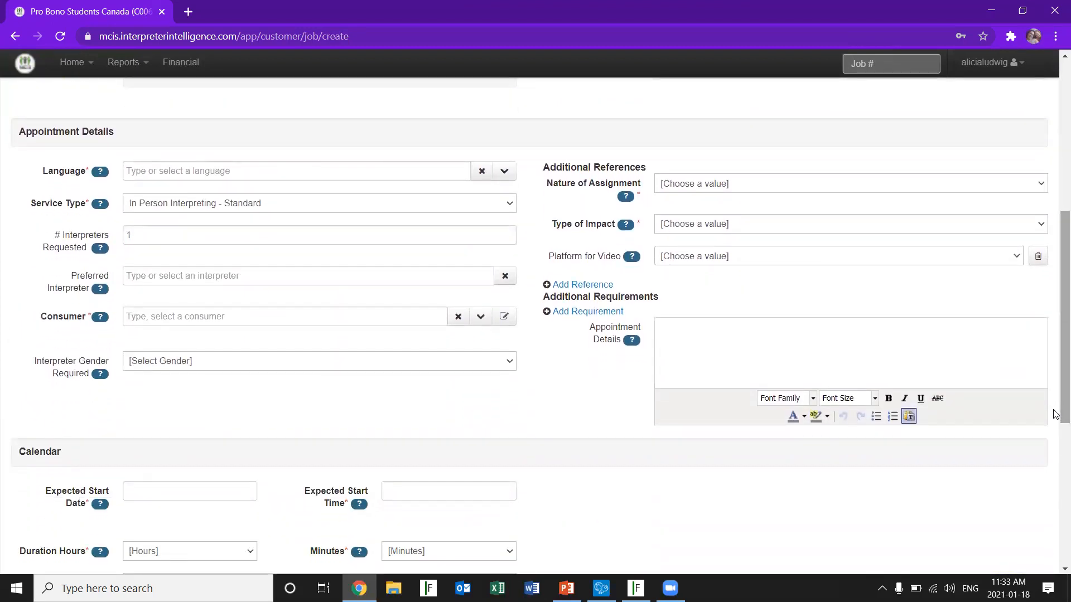
pyautogui.click(179, 172)
pyautogui.write('Arab')
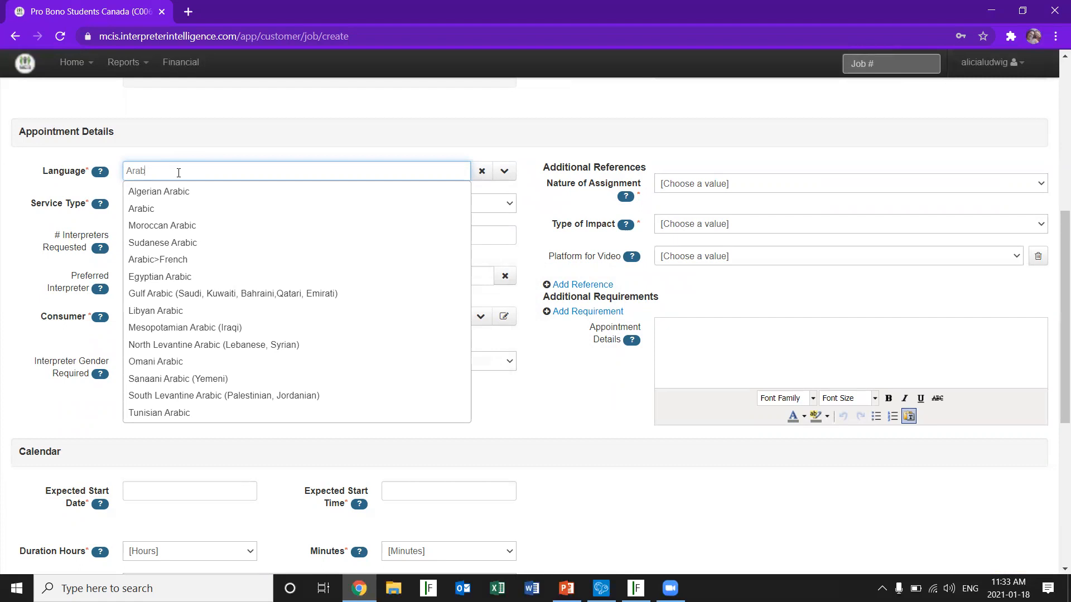
pyautogui.click(164, 205)
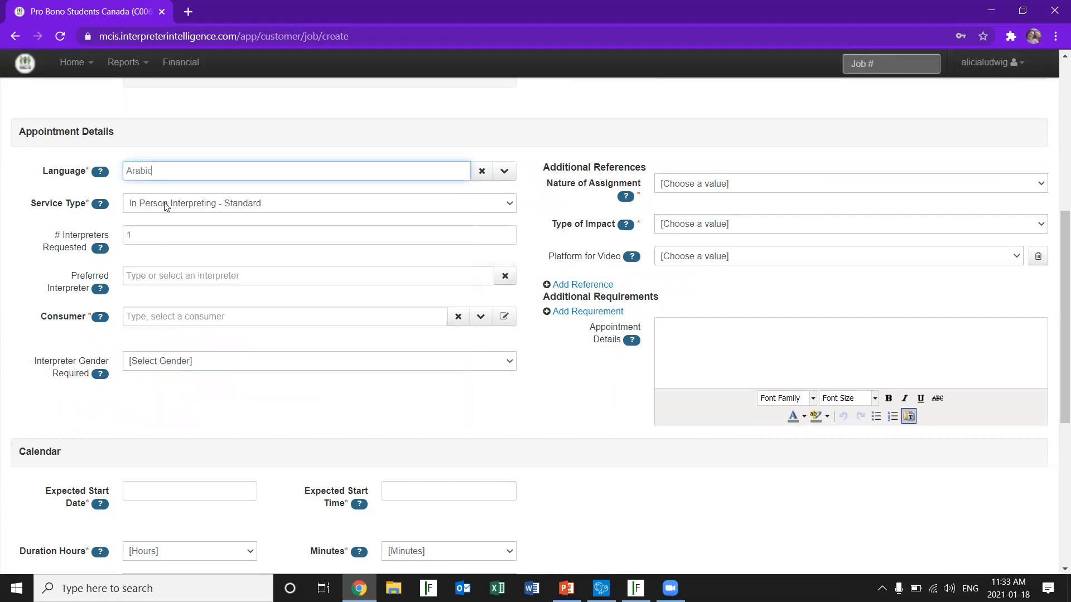
pyautogui.click(510, 205)
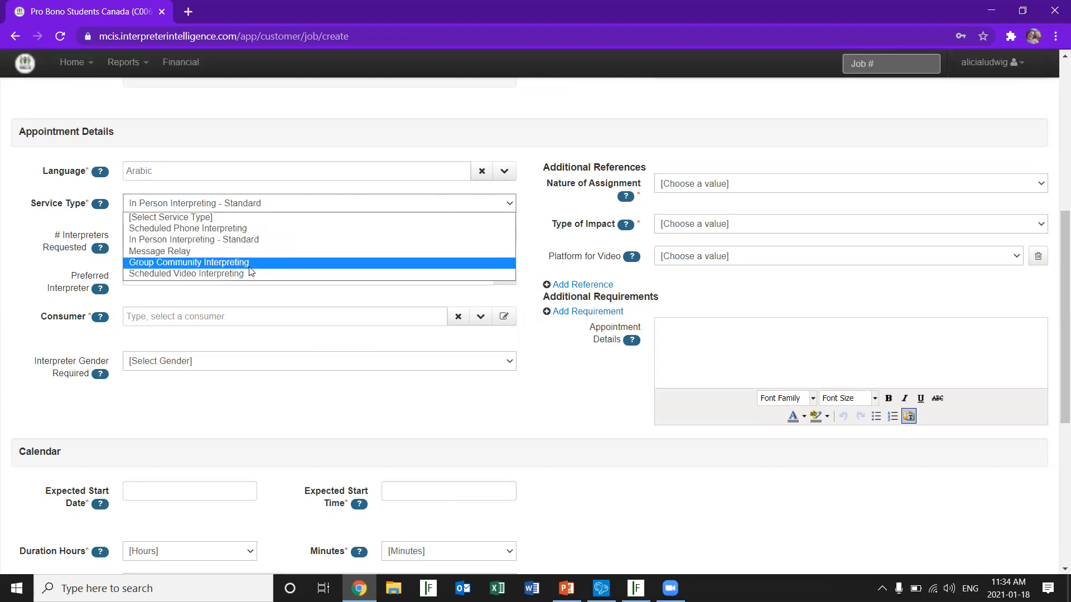
pyautogui.click(236, 275)
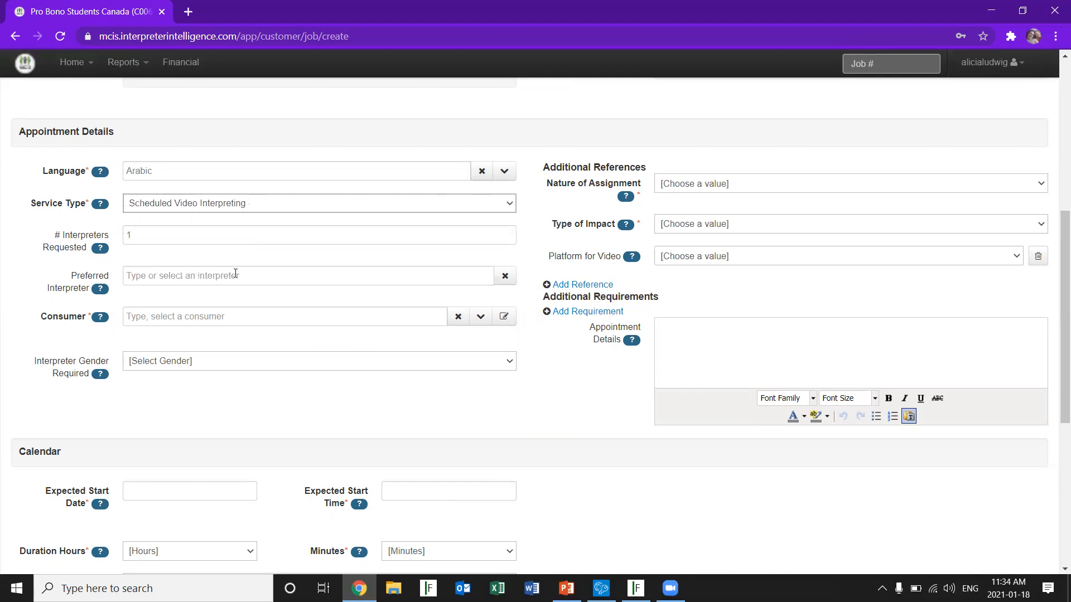
# Enter the consumer's initials in the appointment details and check the interpreter gender options without choosing one
pyautogui.click(235, 275)
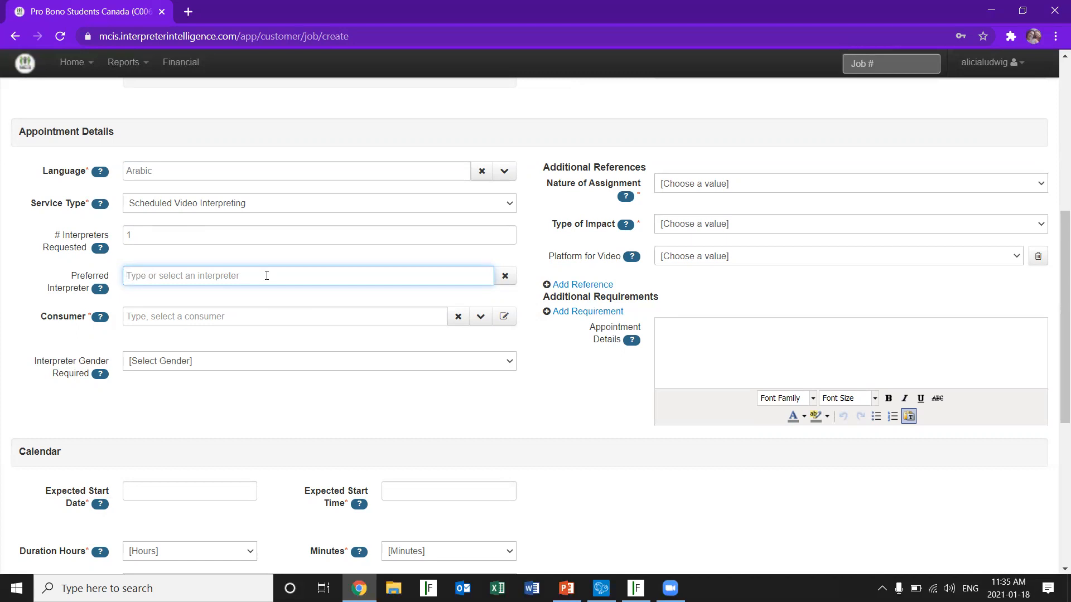
pyautogui.click(231, 316)
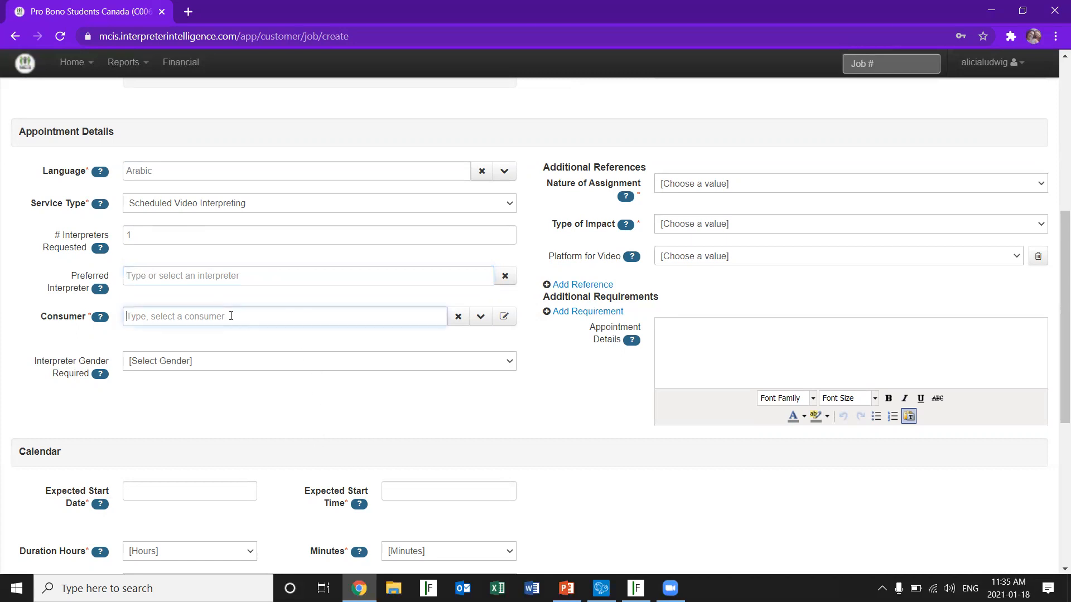
pyautogui.write('AL')
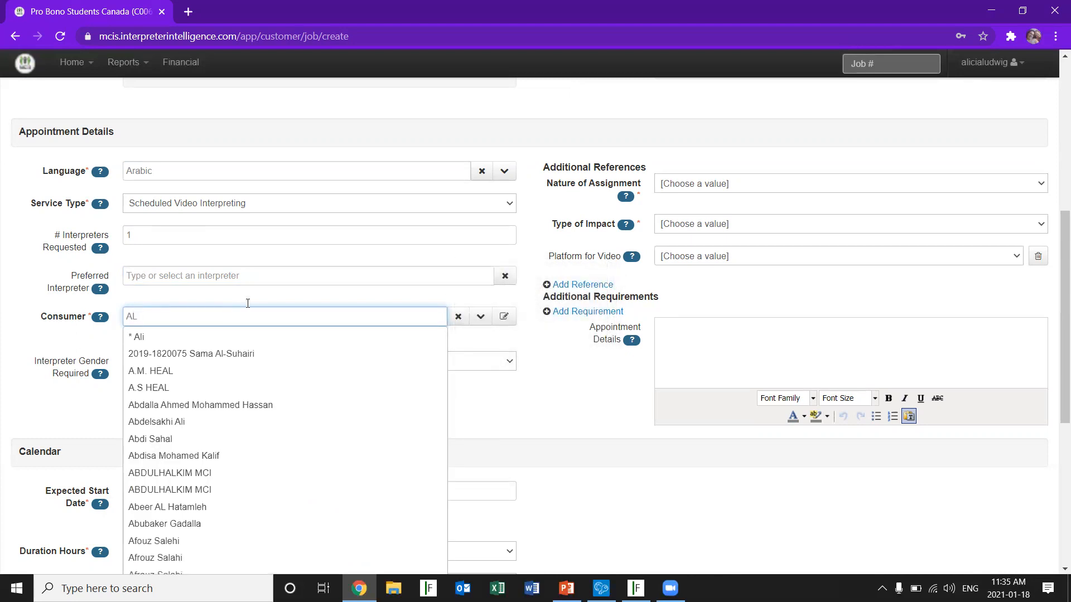
pyautogui.click(569, 359)
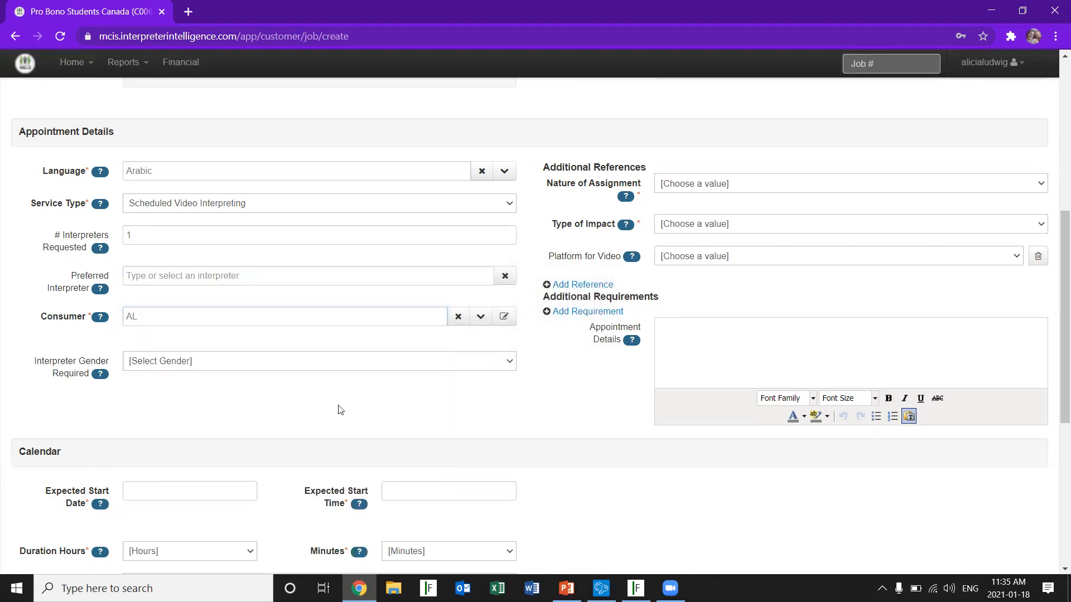
pyautogui.click(233, 364)
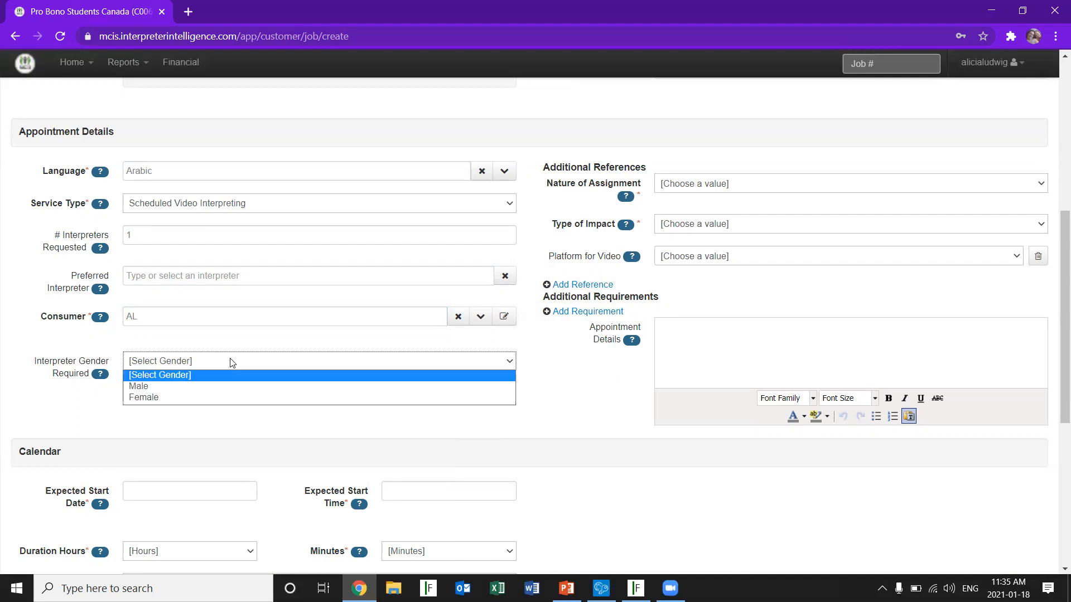
pyautogui.click(232, 363)
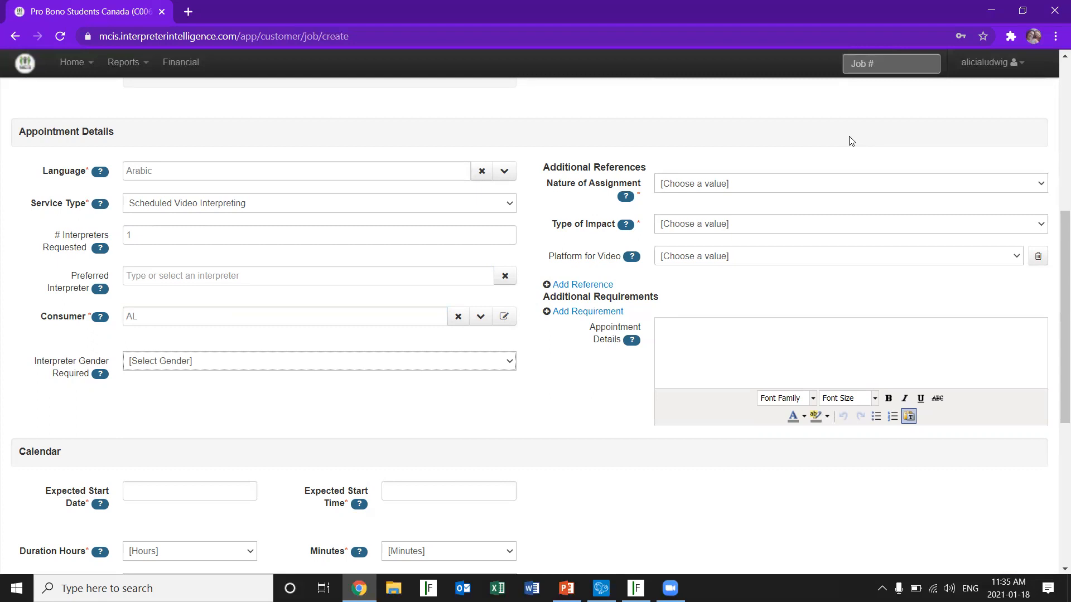
# Set the nature of assignment to Other and the type of impact to Individual
pyautogui.click(763, 188)
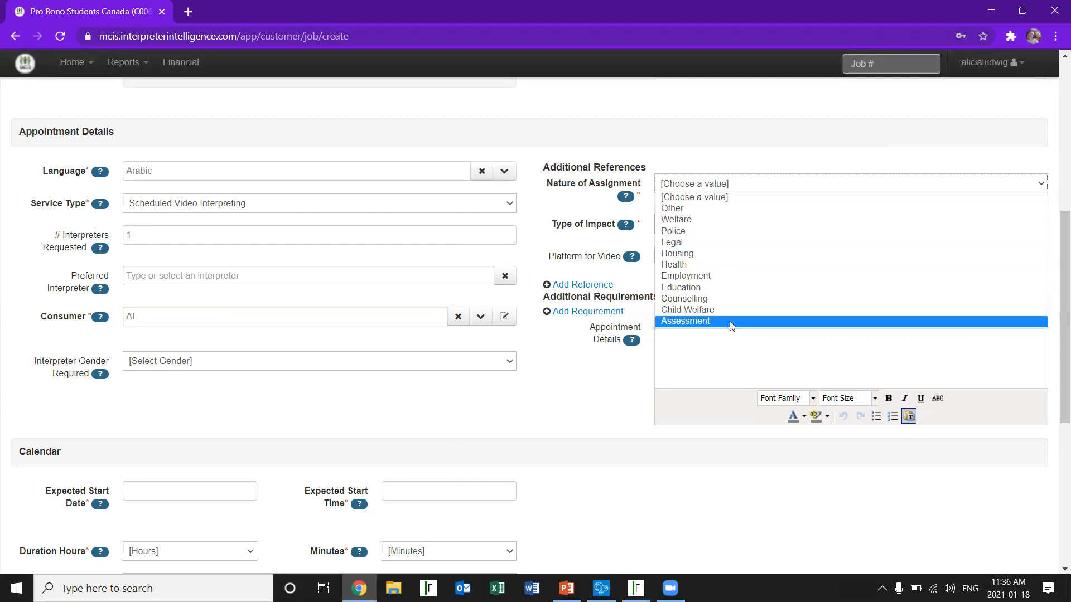
pyautogui.click(695, 212)
pyautogui.click(716, 223)
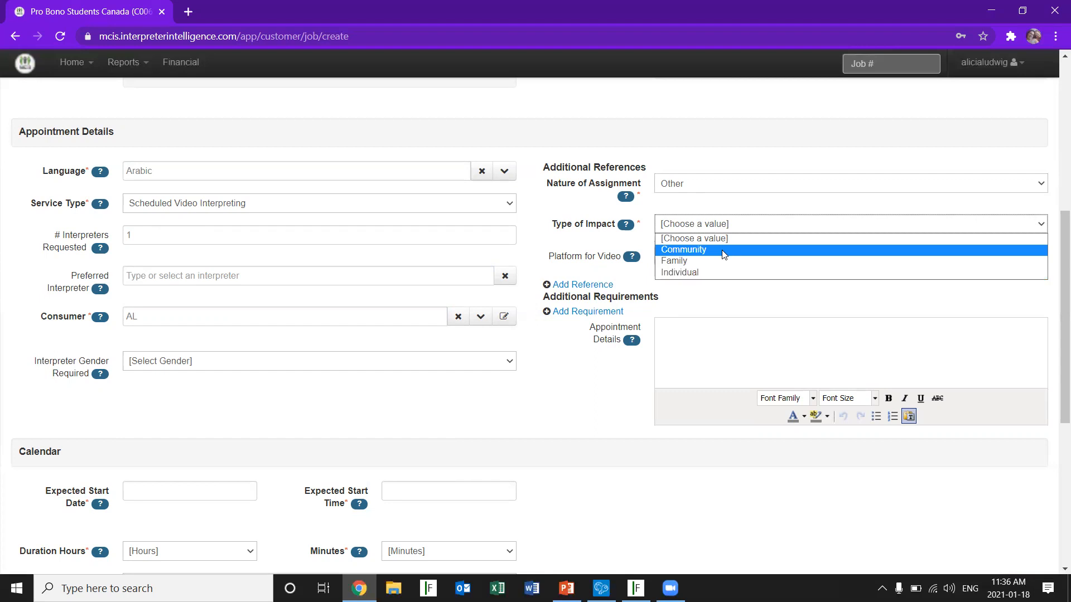
pyautogui.click(705, 272)
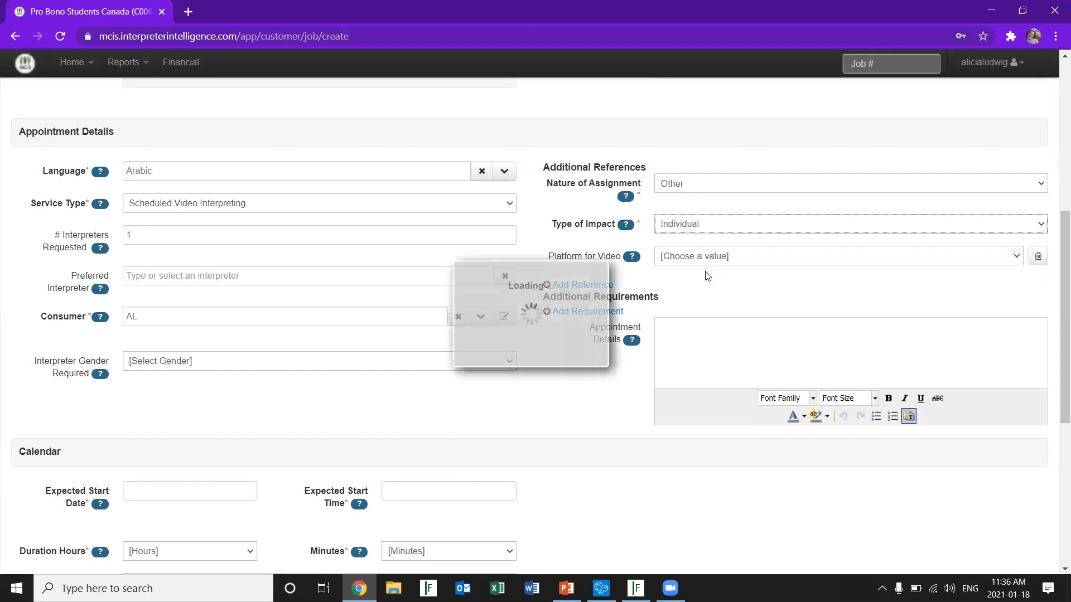
pyautogui.click(1014, 258)
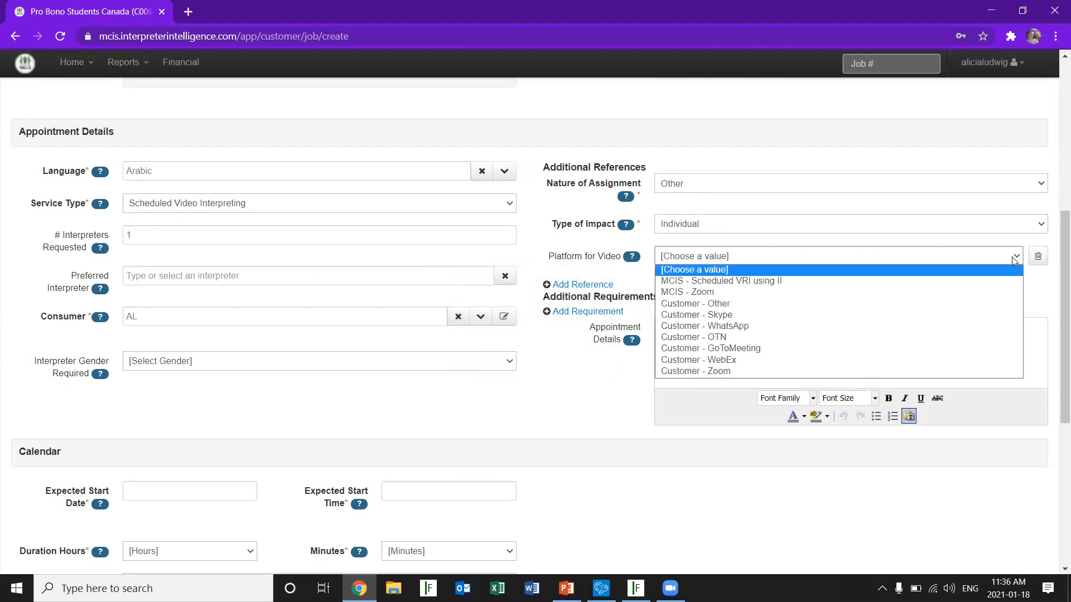
pyautogui.click(1045, 281)
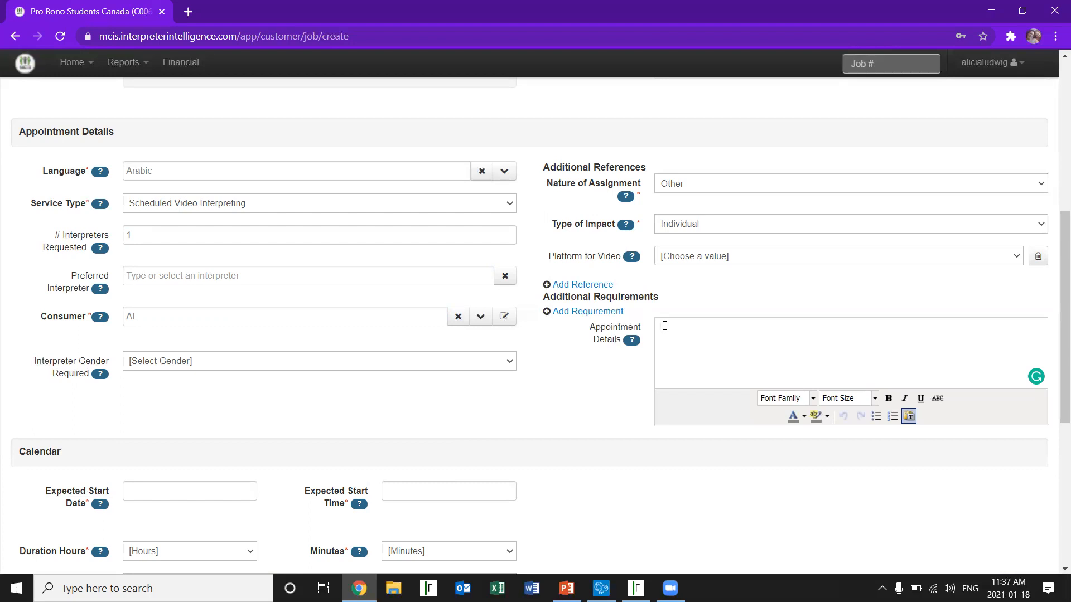
# Enter "Invite link." in the appointment details and set the video platform to Customer - Zoom
pyautogui.write('Invite')
pyautogui.write('nk.')
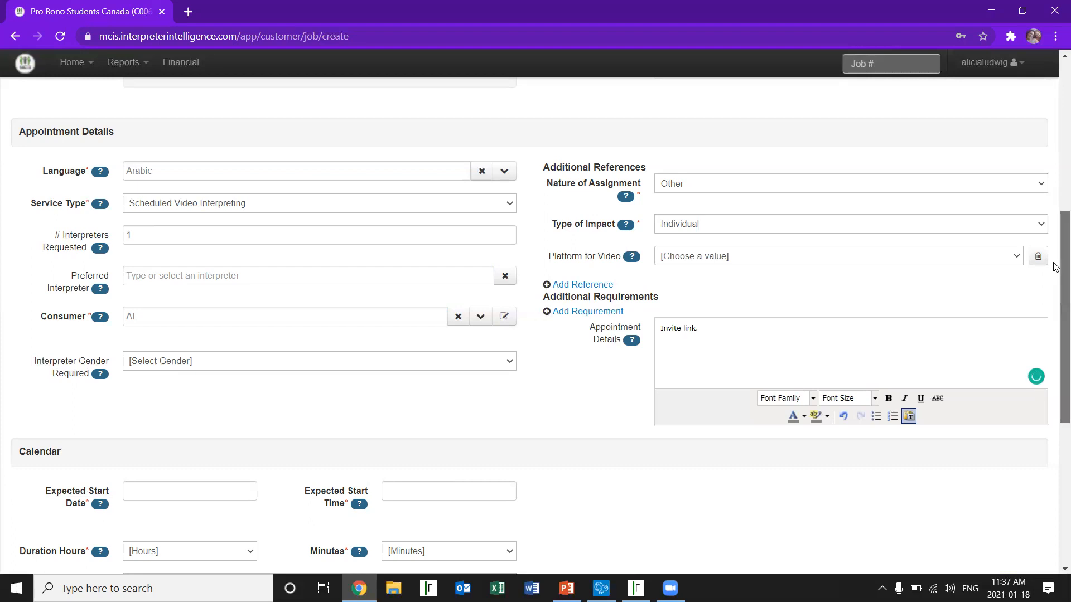
pyautogui.click(1018, 255)
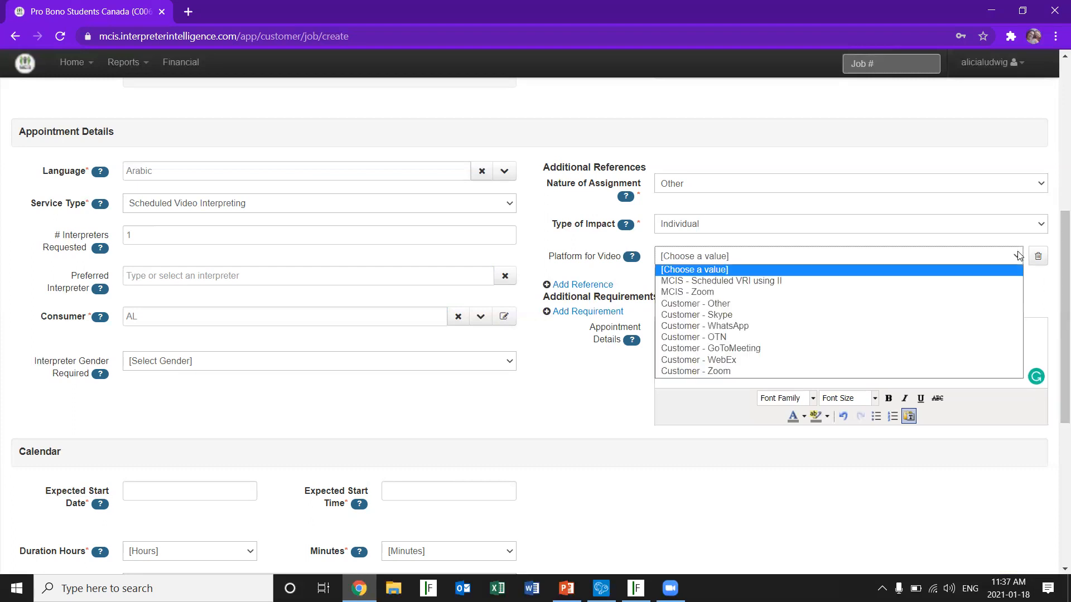
pyautogui.click(846, 371)
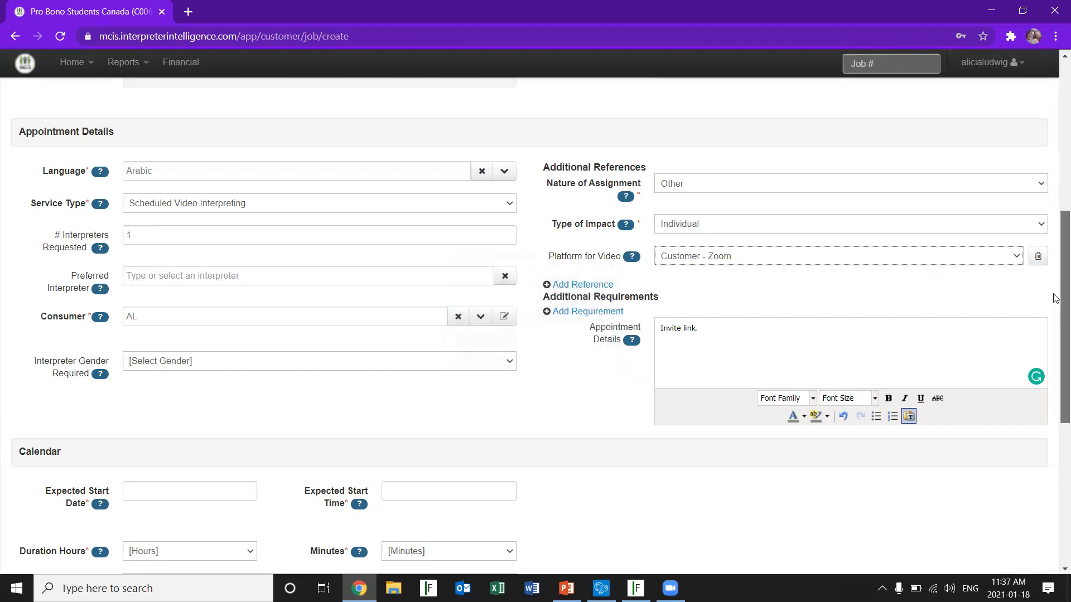
# Set the booking's expected start to 21/01/21 at 02:00 PM
pyautogui.scroll(-5, 1056, 299)
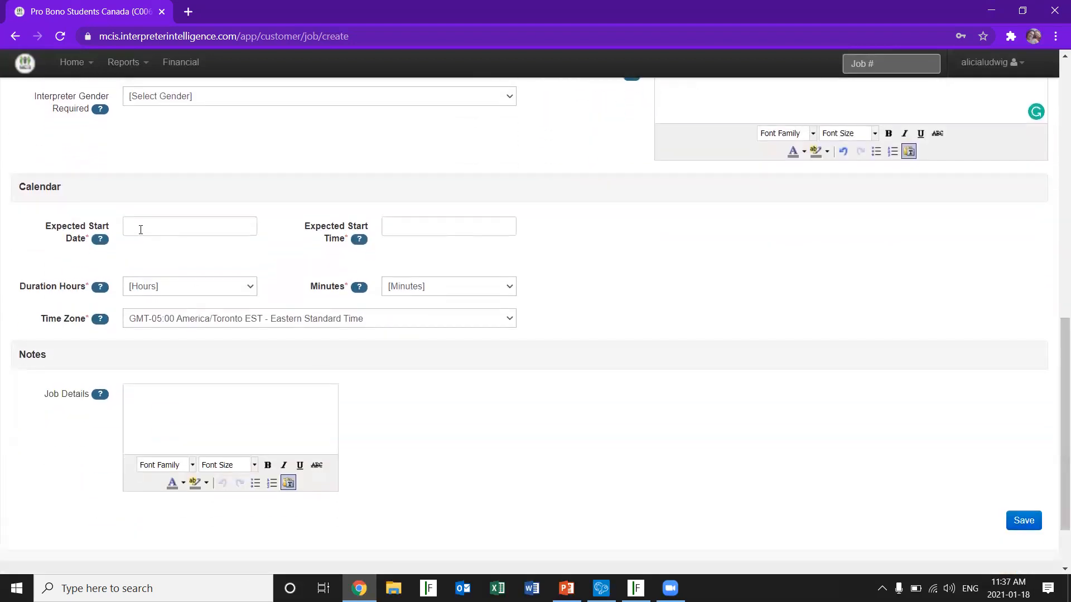
pyautogui.click(142, 226)
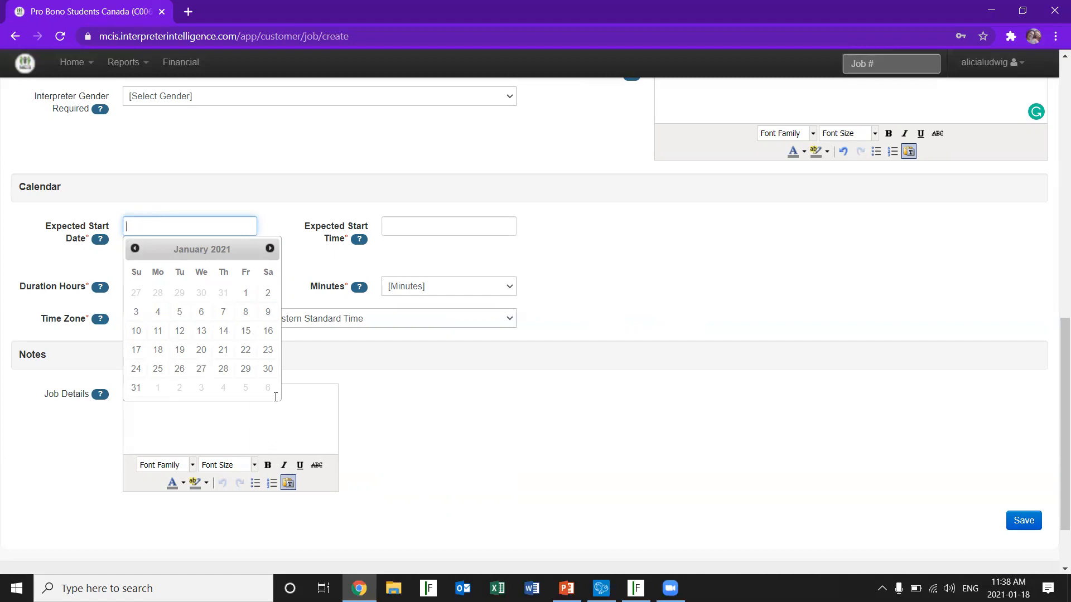
pyautogui.click(223, 349)
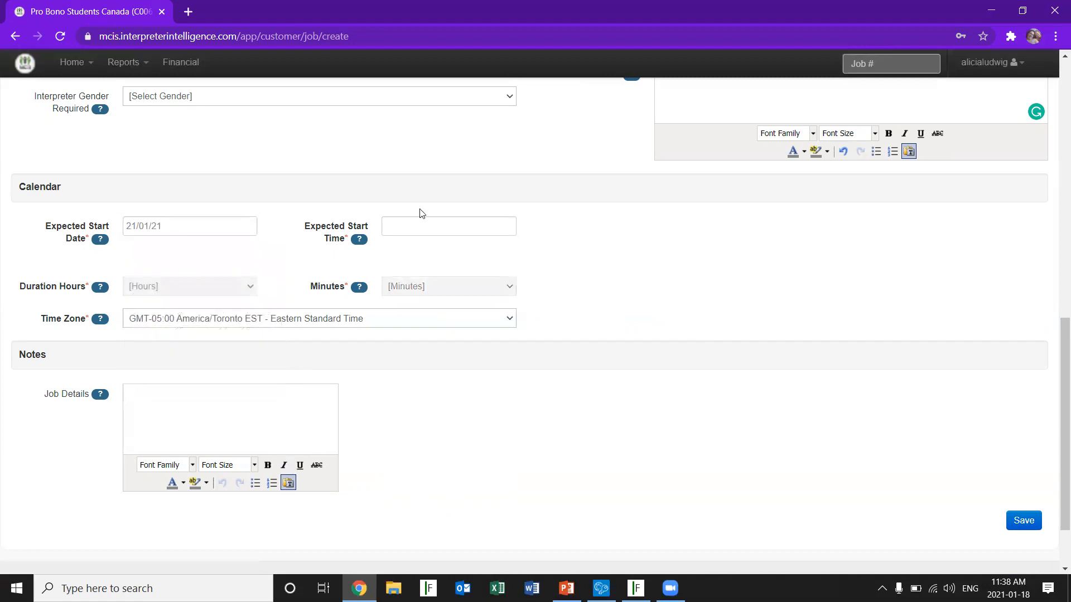
pyautogui.click(428, 233)
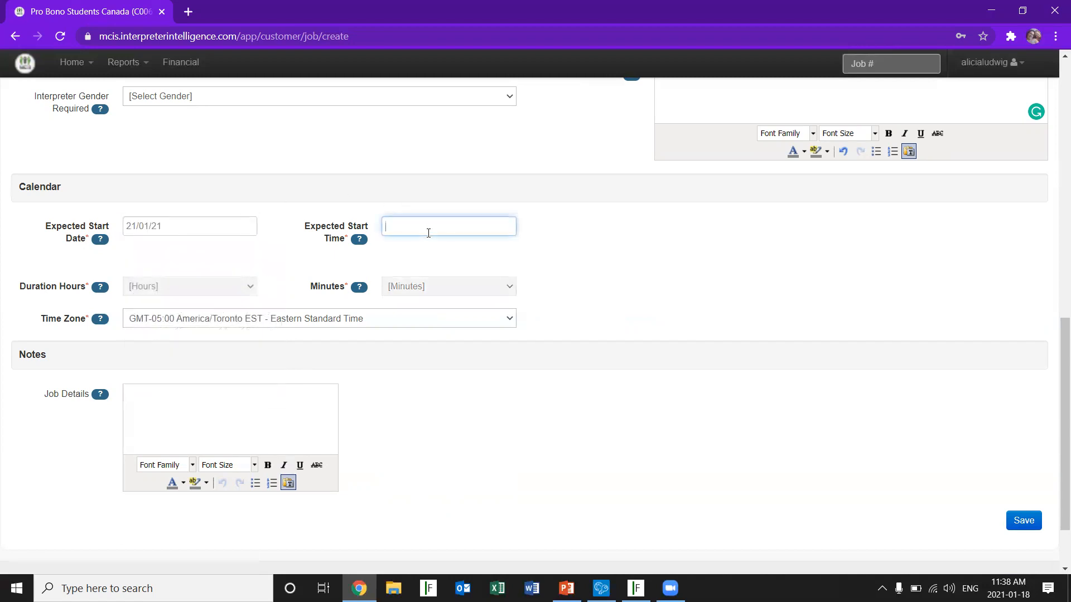
pyautogui.write('2')
pyautogui.click(425, 223)
pyautogui.write('p')
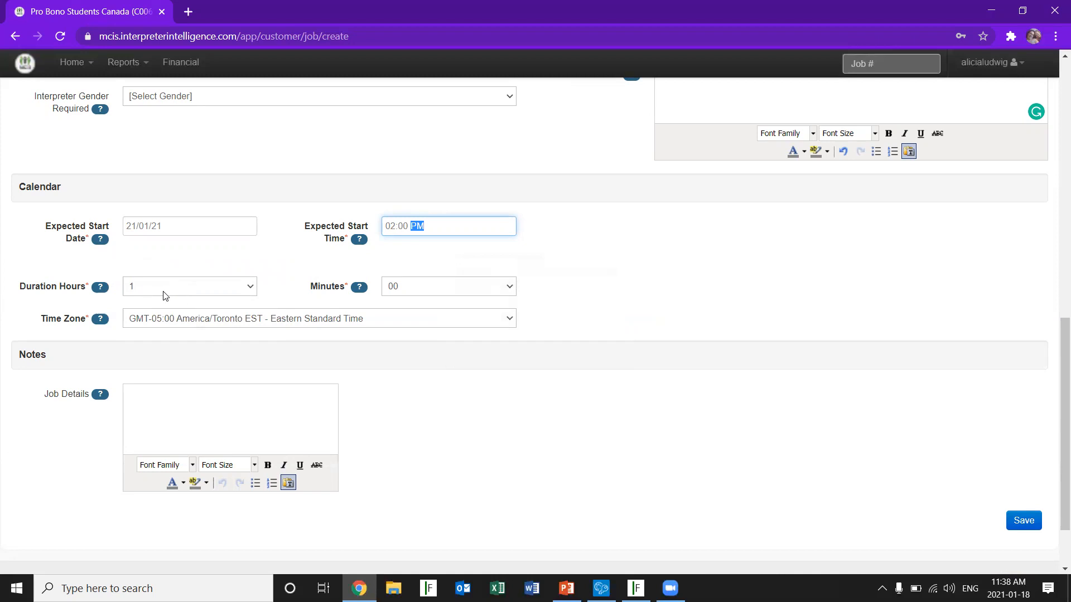
# Set the booking's duration to 2 hours 15 minutes and try to save the booking
pyautogui.click(250, 287)
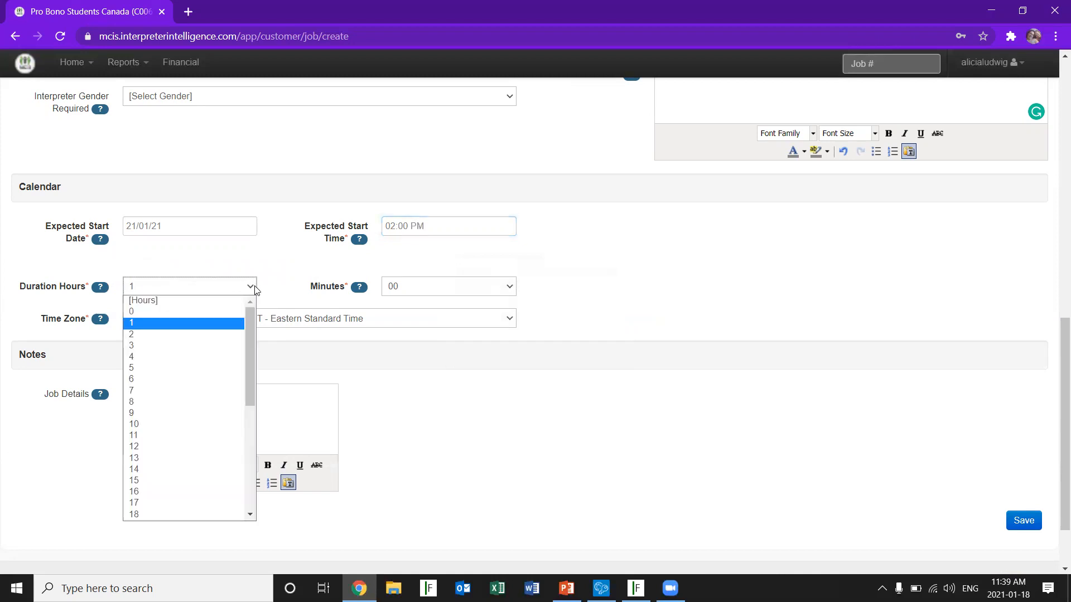
pyautogui.click(186, 339)
pyautogui.click(510, 288)
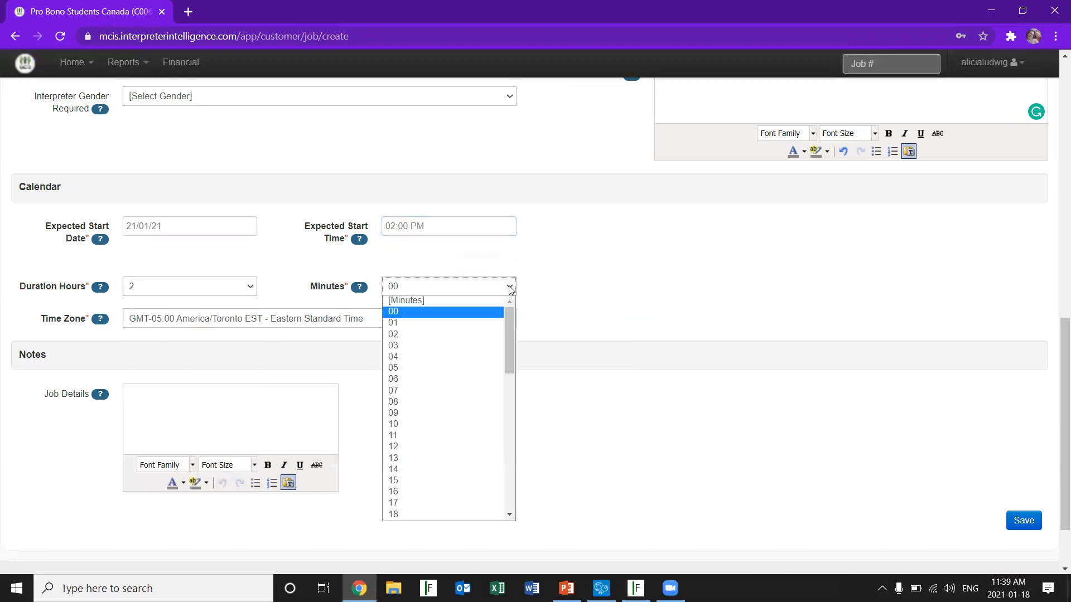
pyautogui.click(424, 481)
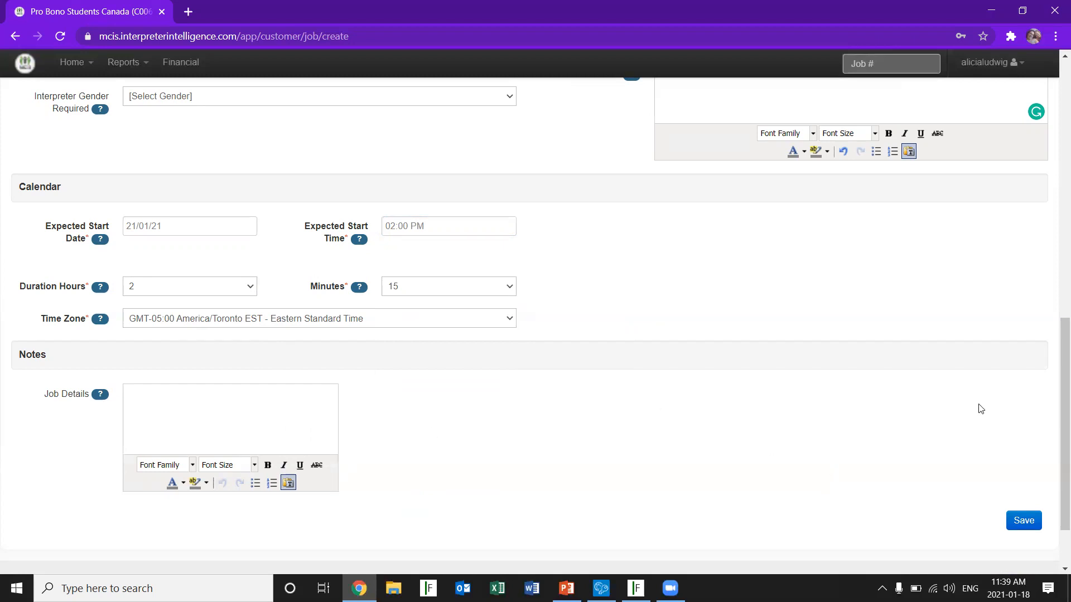
pyautogui.click(1032, 522)
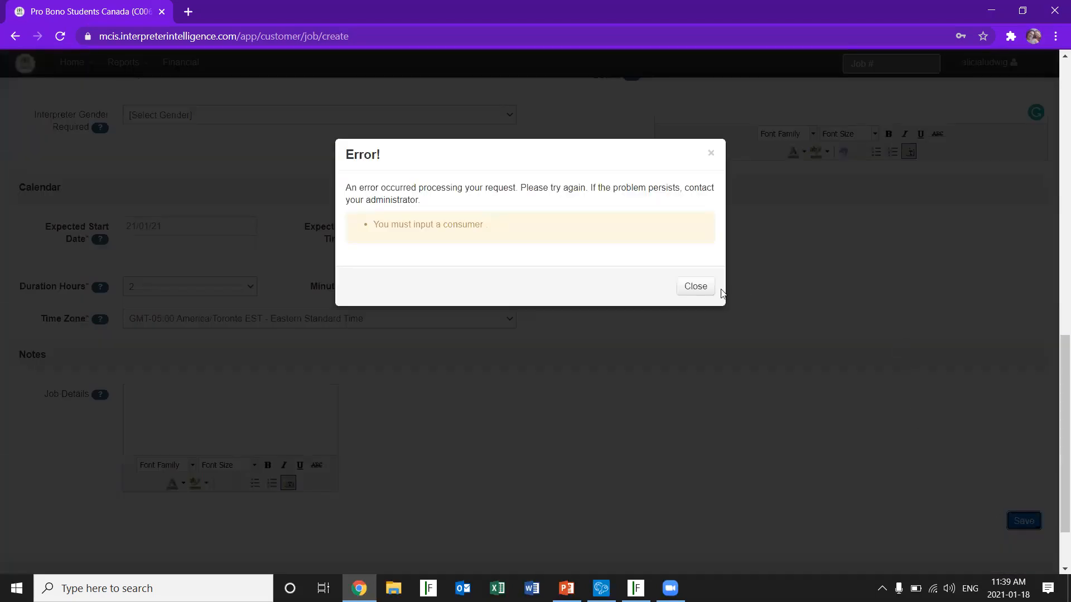
# Dismiss the error and replace the booking's consumer initials with the consumer's first name
pyautogui.click(699, 287)
pyautogui.moveTo(1055, 380); pyautogui.dragTo(1054, 246)
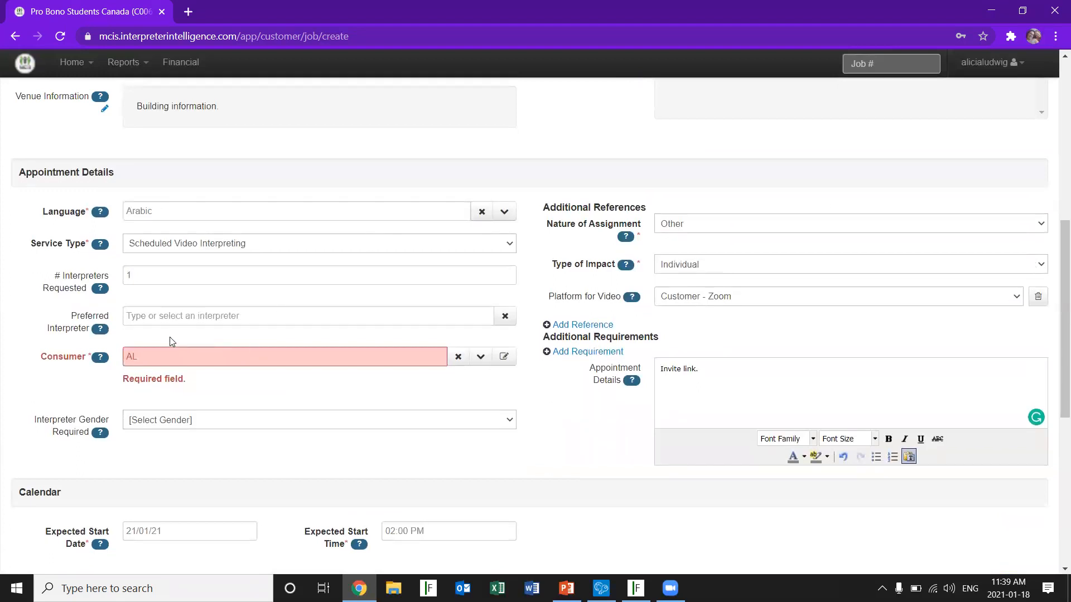
pyautogui.click(458, 356)
pyautogui.click(240, 357)
pyautogui.write('Alicia')
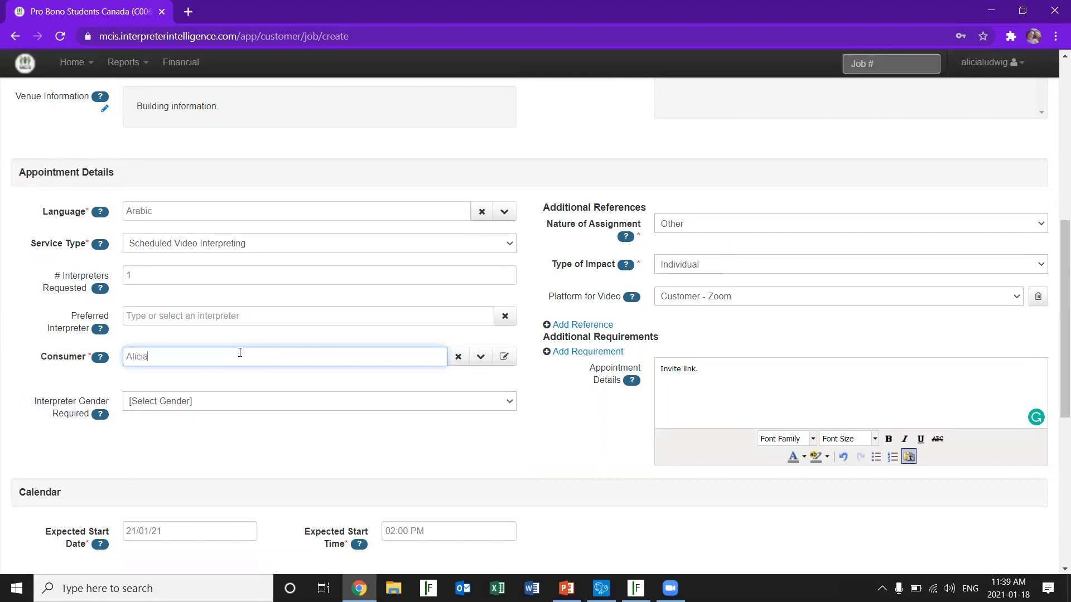
pyautogui.click(181, 375)
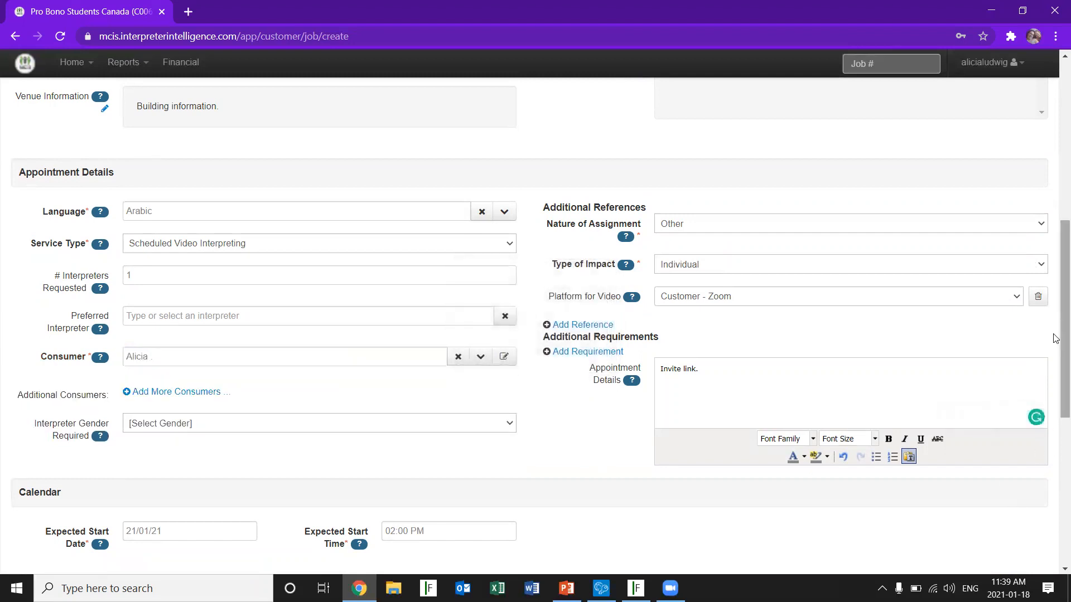
# Save the new Arabic video interpreting booking and close its confirmation
pyautogui.moveTo(1063, 335); pyautogui.dragTo(1064, 481)
pyautogui.click(1025, 439)
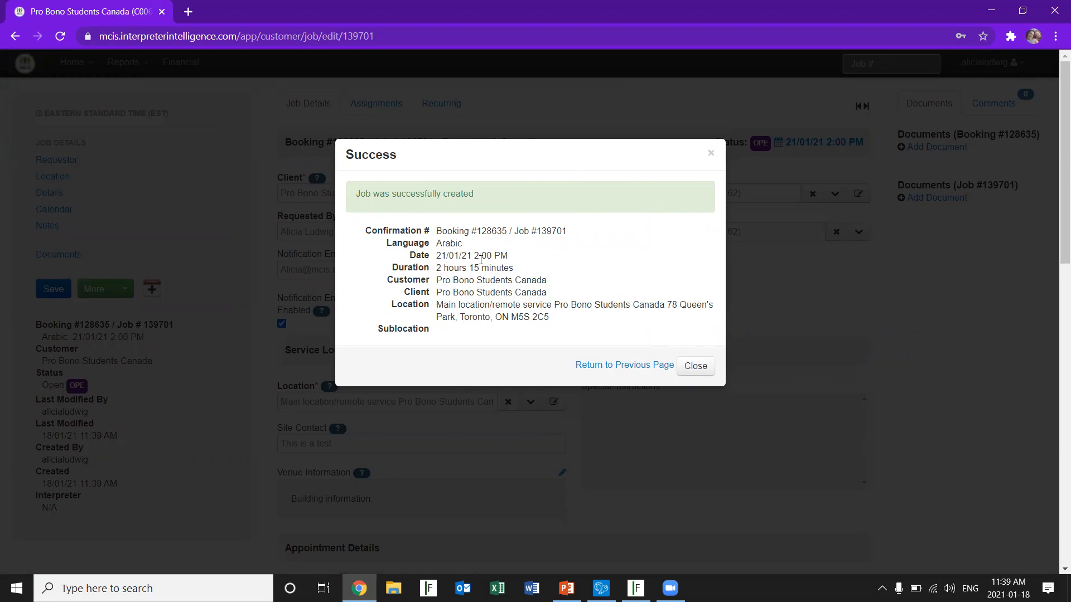
pyautogui.click(696, 366)
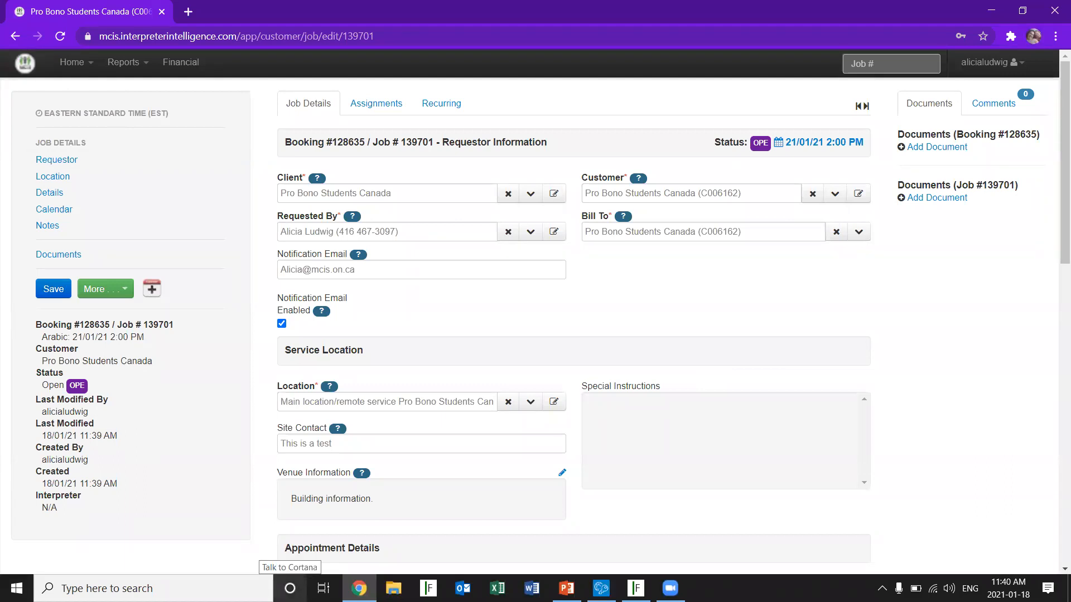
# Create a duplicate of the saved Arabic booking
pyautogui.click(127, 295)
pyautogui.click(189, 457)
pyautogui.click(125, 291)
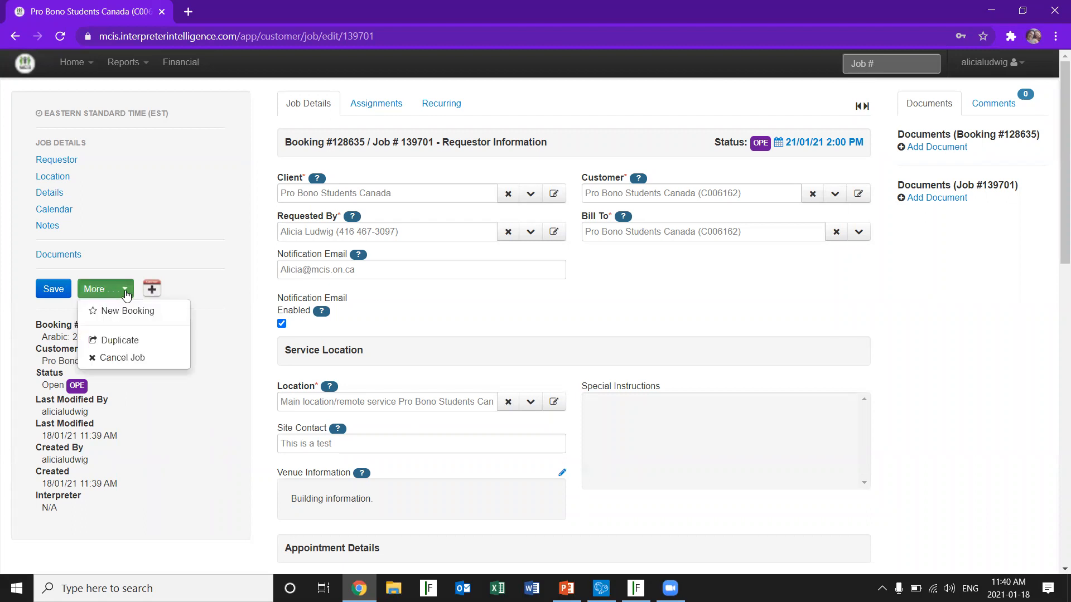
pyautogui.click(145, 341)
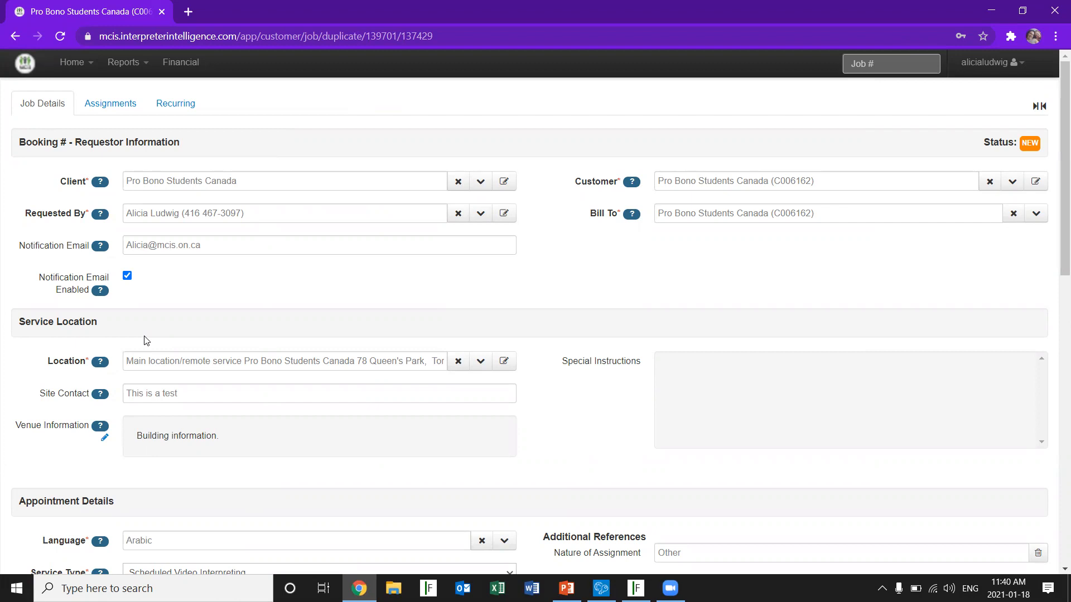
# Set the duplicate booking's expected start to 23/01/21 at 03:00 PM
pyautogui.moveTo(1062, 165); pyautogui.dragTo(1054, 409)
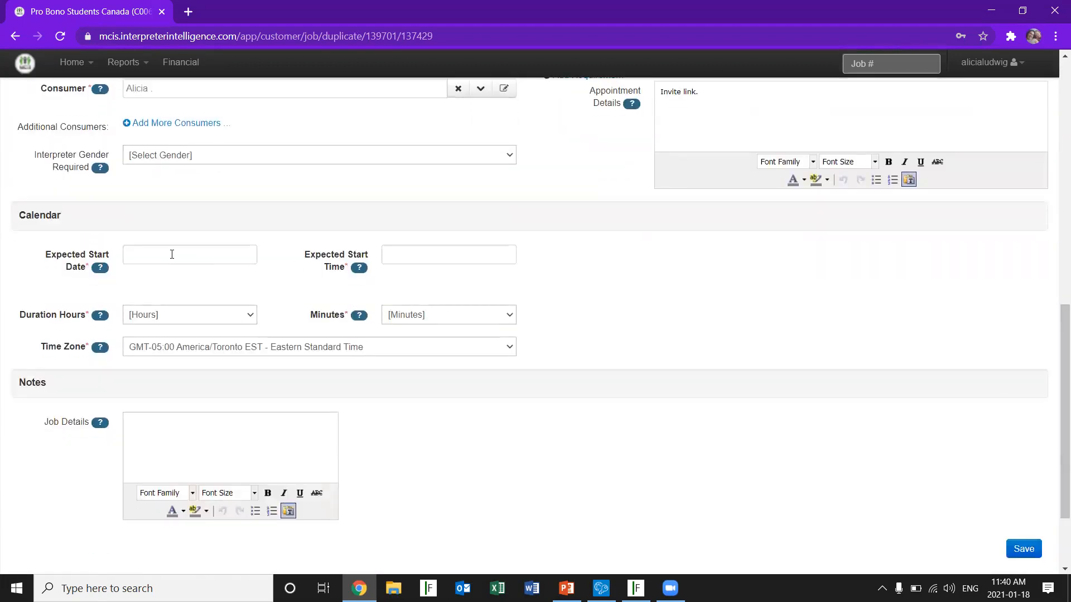
pyautogui.click(172, 254)
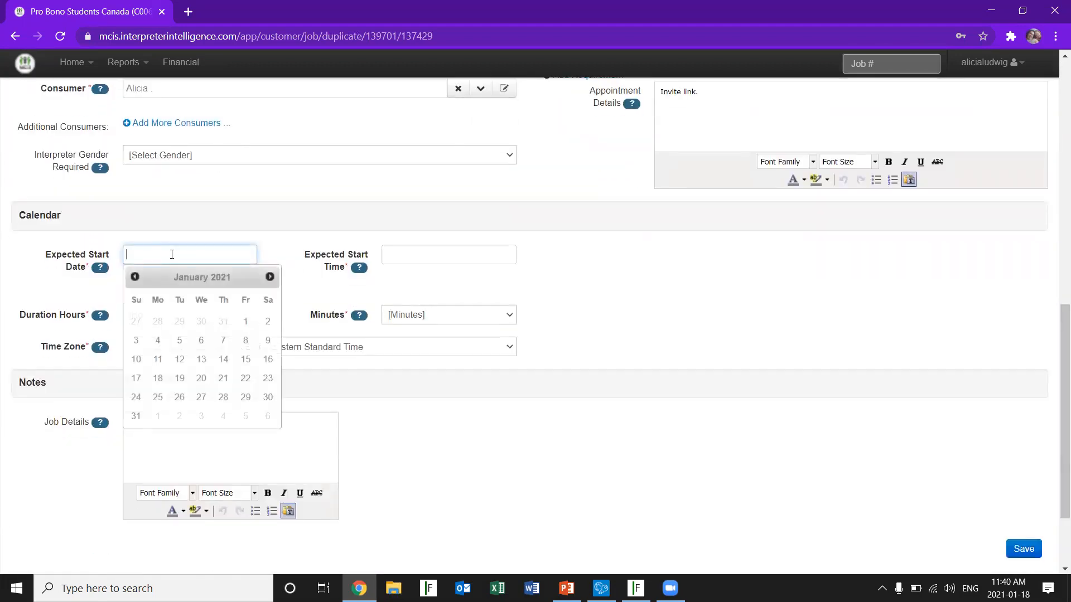
pyautogui.click(268, 379)
pyautogui.click(444, 250)
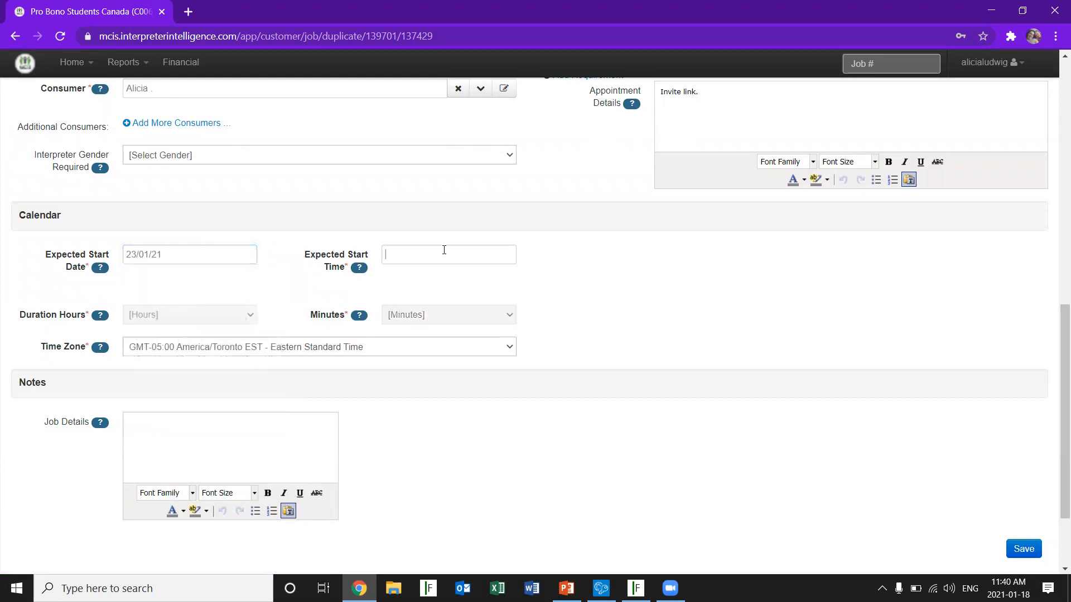
pyautogui.write('3:00 AM')
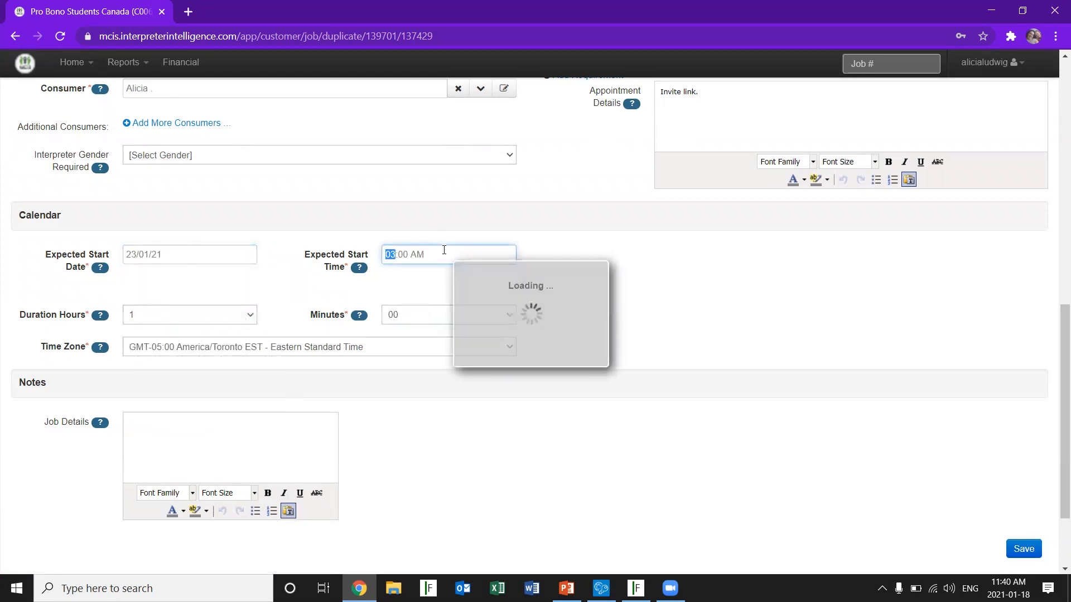
pyautogui.click(434, 251)
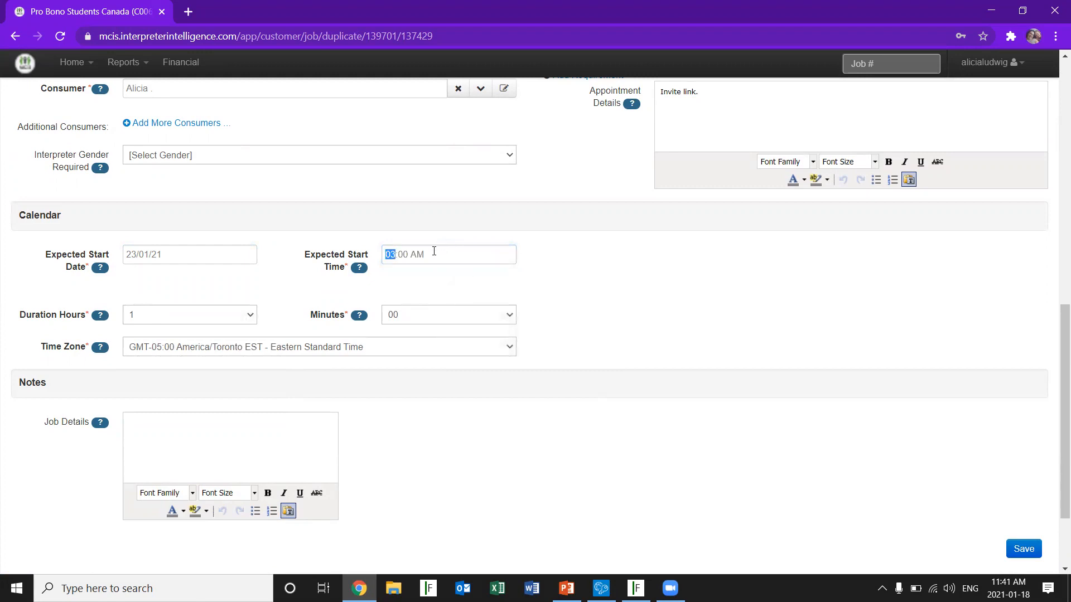
pyautogui.click(434, 251)
pyautogui.write('p')
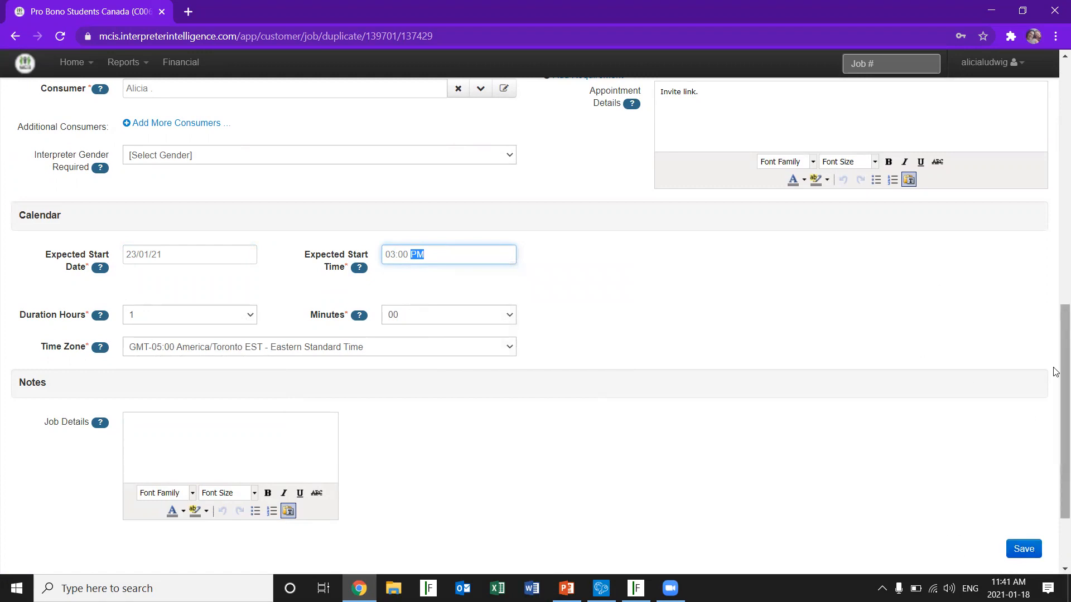
# Return to the dashboard and open the full view of the 2 PM booking on January 21 from the calendar
pyautogui.moveTo(1064, 321); pyautogui.dragTo(1055, 23)
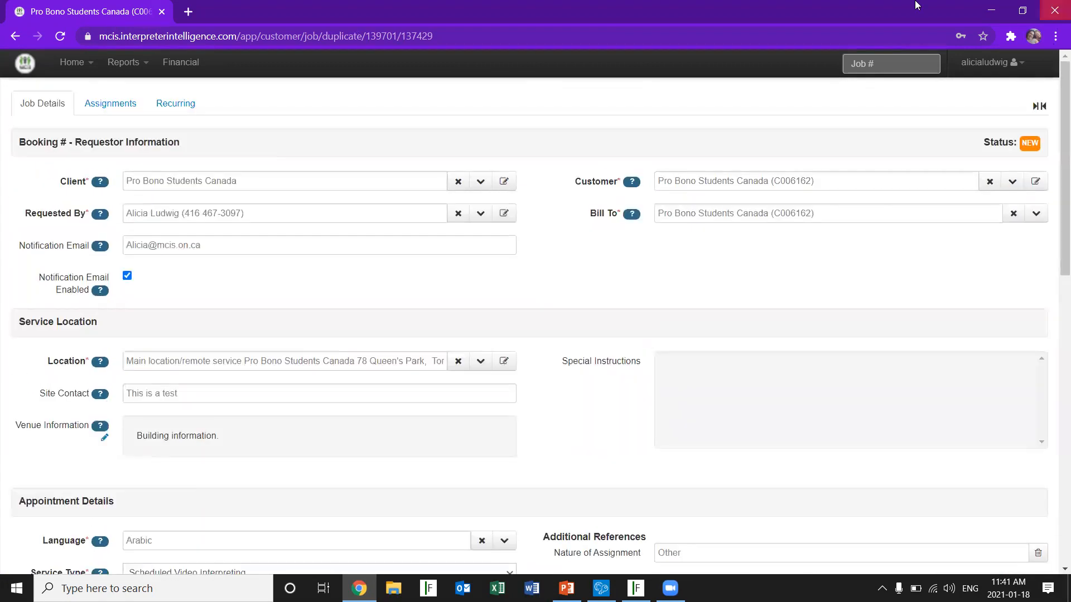
pyautogui.click(71, 63)
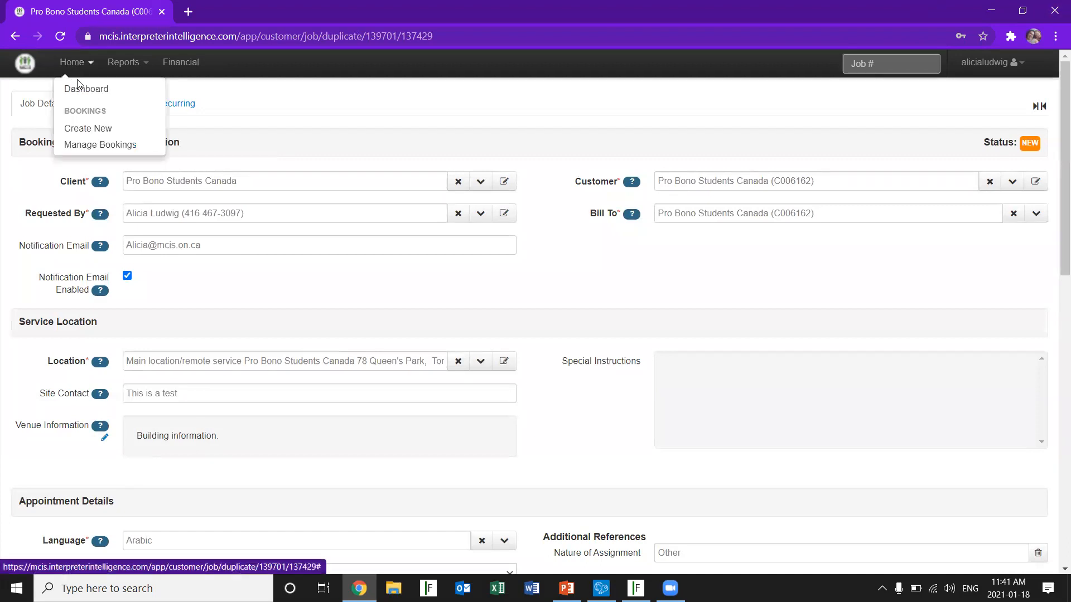
pyautogui.click(83, 93)
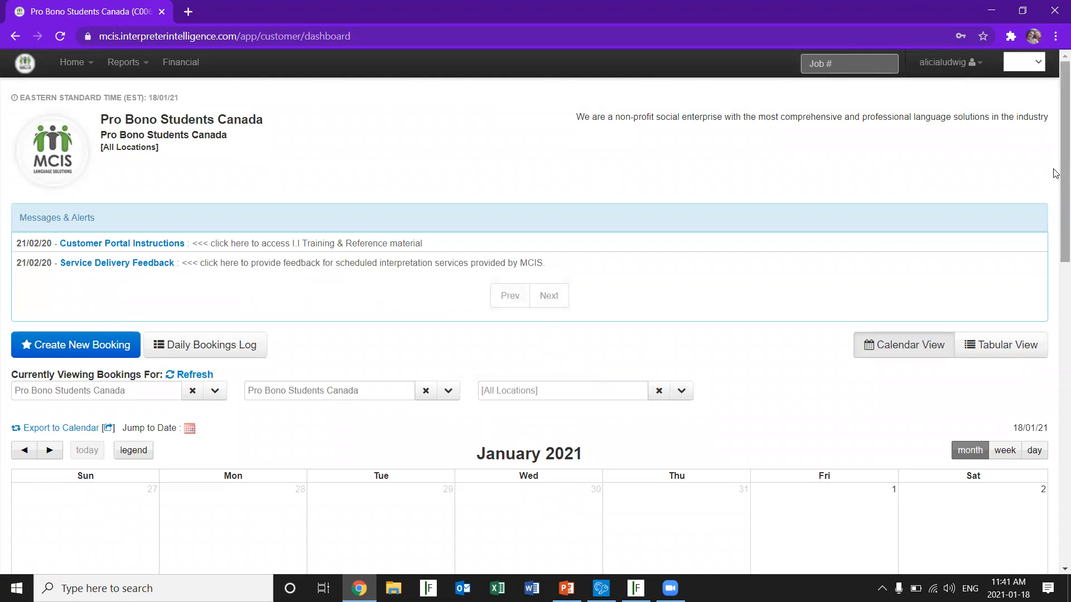
pyautogui.moveTo(1056, 173); pyautogui.dragTo(1054, 375)
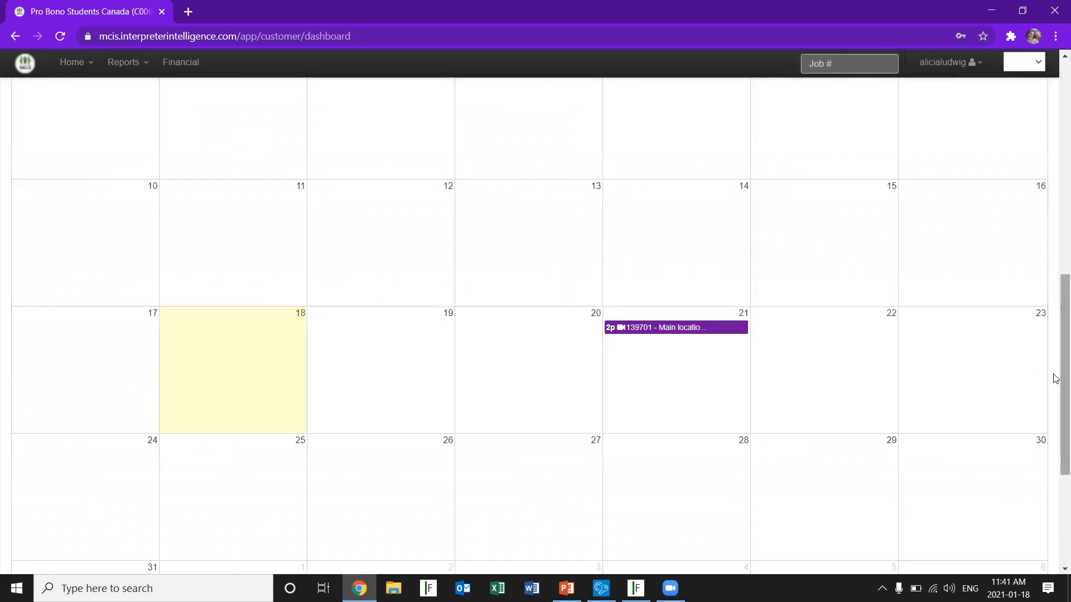
pyautogui.click(711, 327)
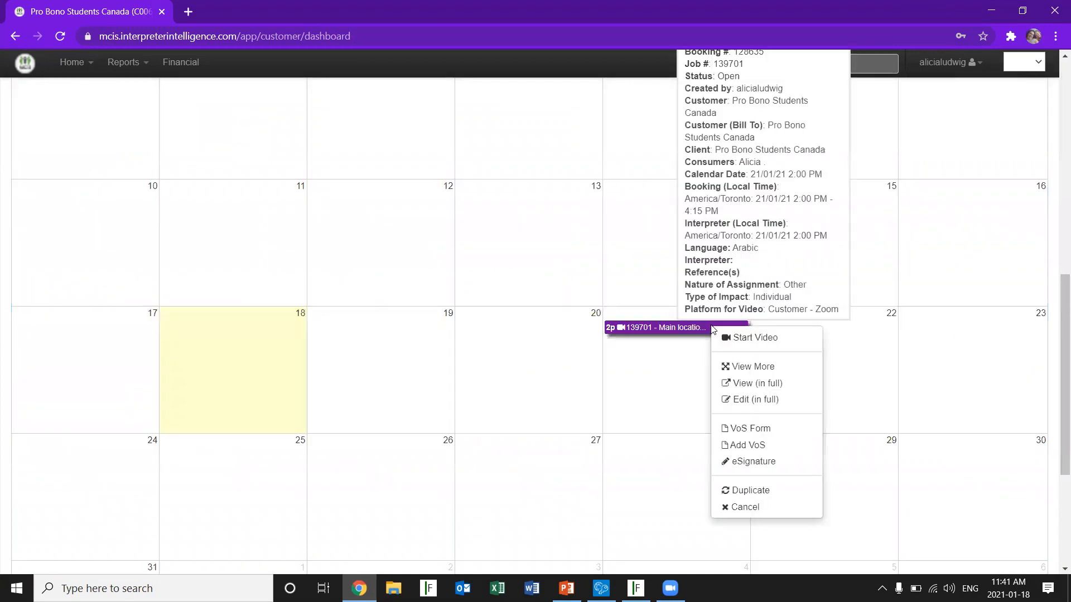
pyautogui.click(798, 381)
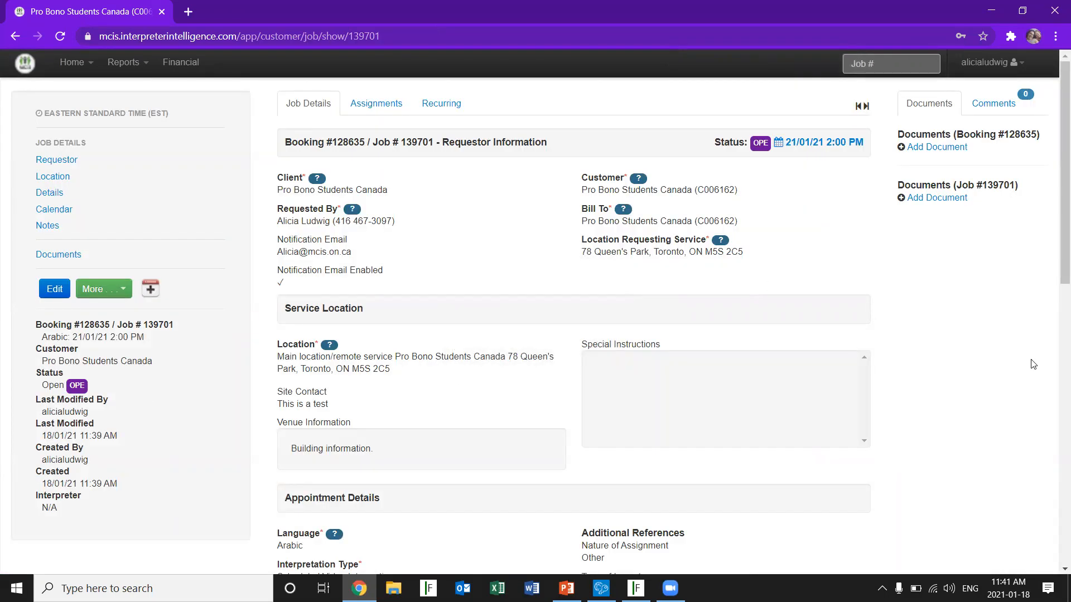
# Upload the Word file "CUSTOMER PORTAL TRAINING-Strides Toronto 11-01-21" from the Meeting Minutes folder to the job's documents with file type Miscellaneous
pyautogui.click(928, 198)
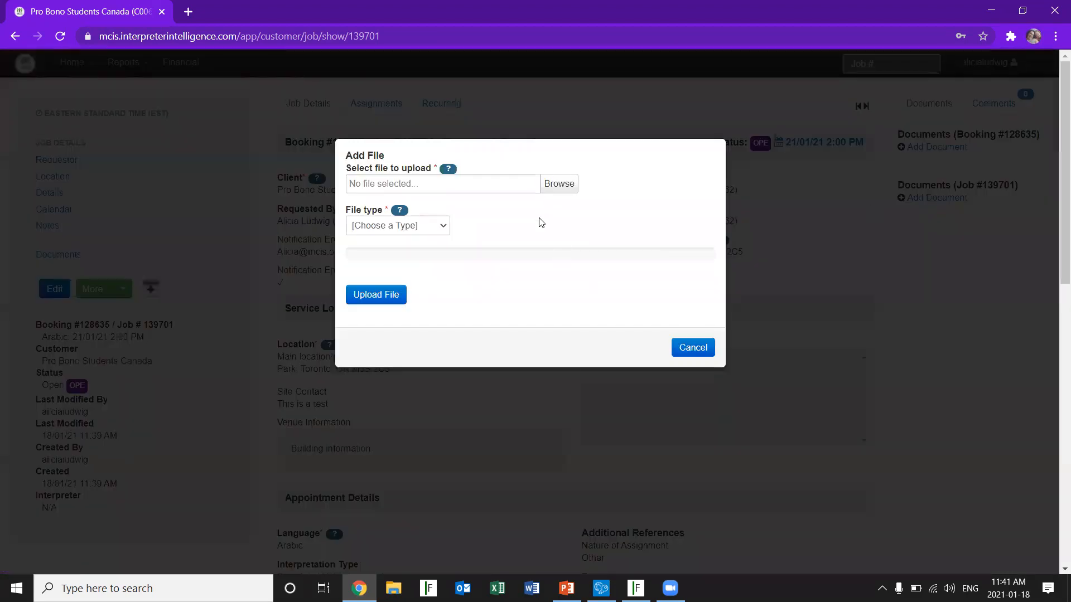
pyautogui.click(559, 186)
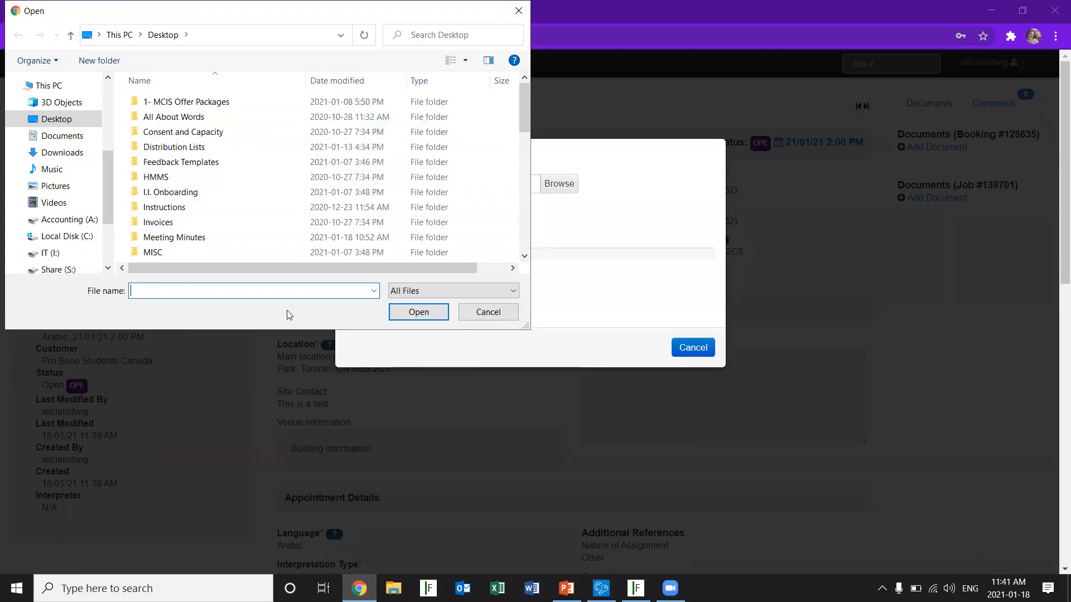
pyautogui.doubleClick(157, 243)
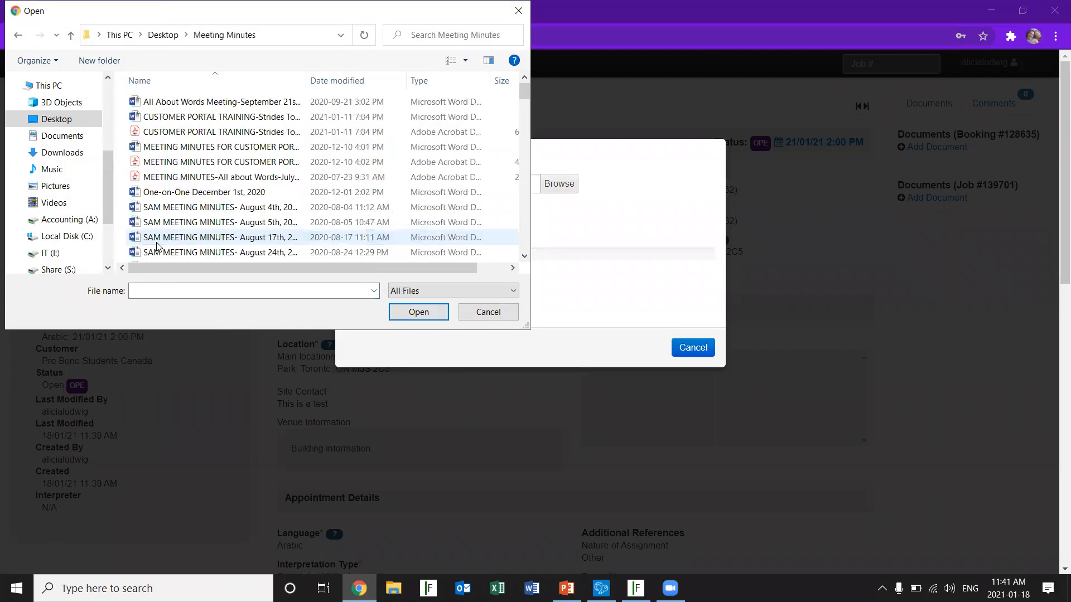
pyautogui.click(189, 117)
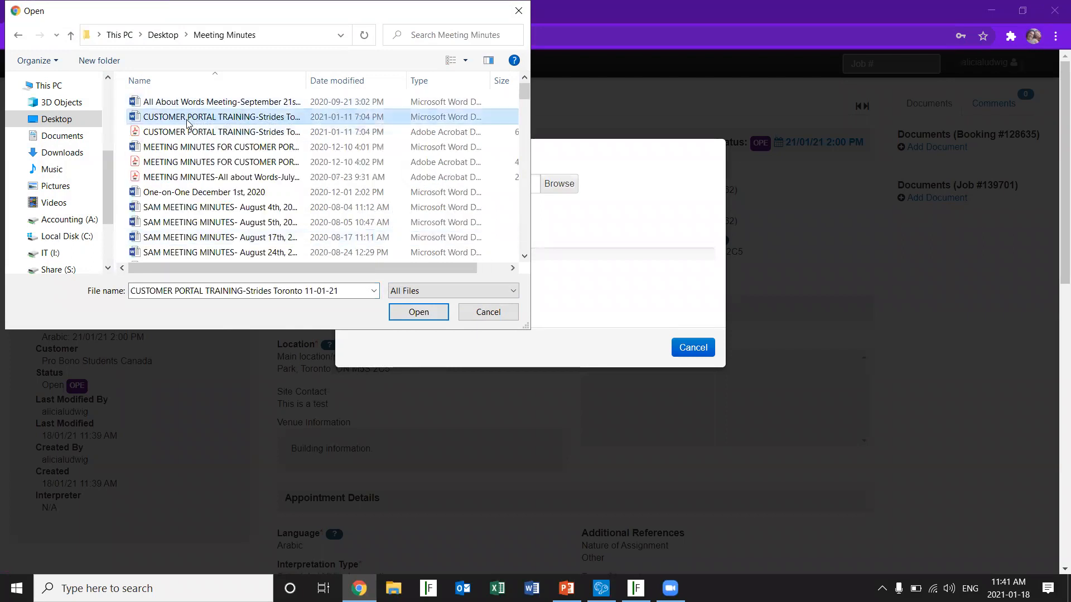
pyautogui.click(428, 316)
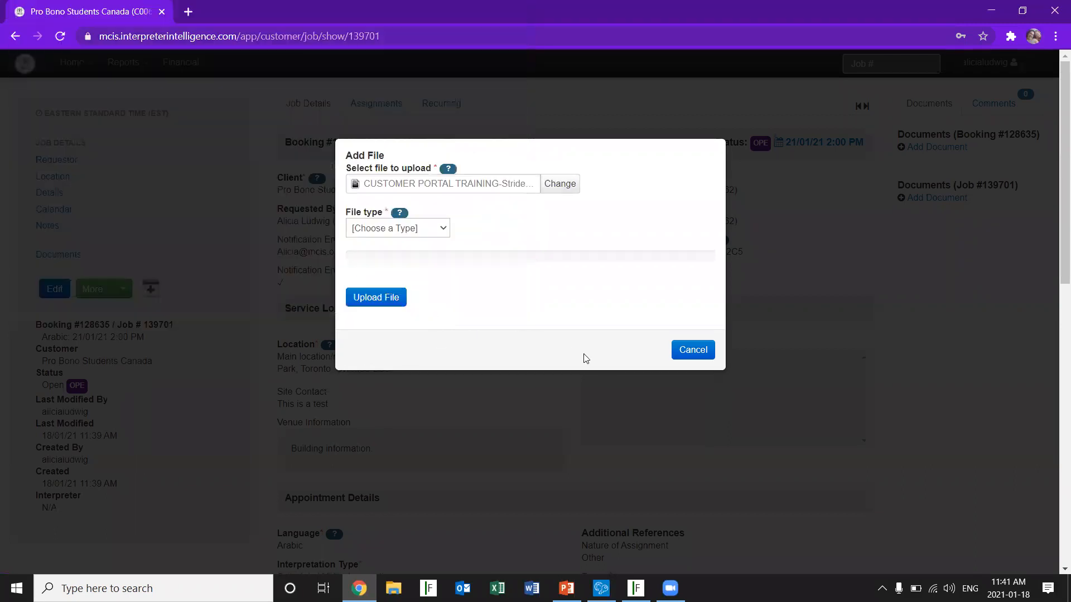
pyautogui.click(443, 230)
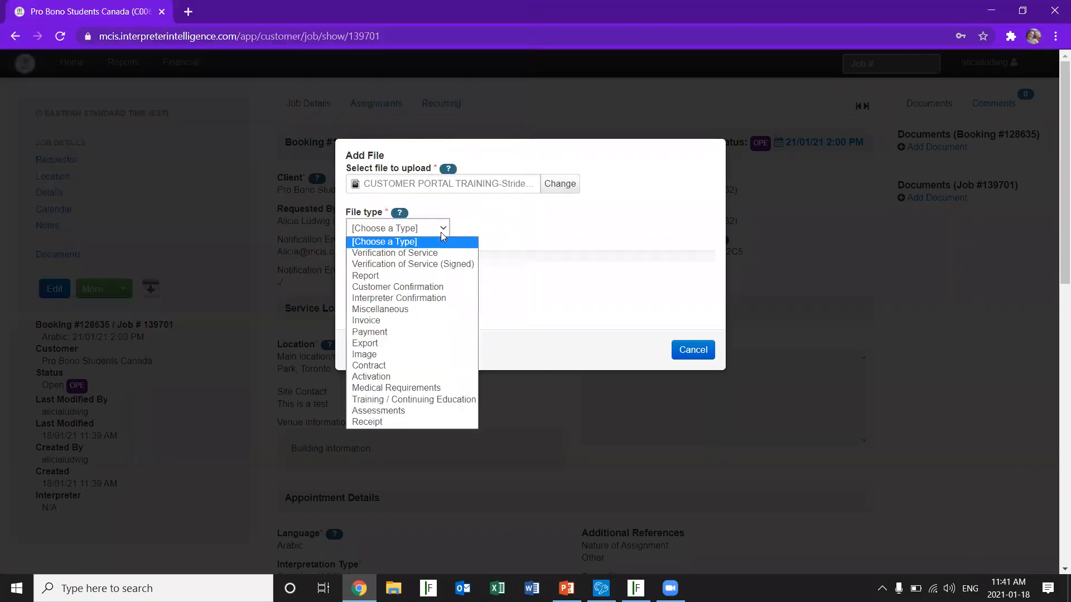
pyautogui.click(414, 310)
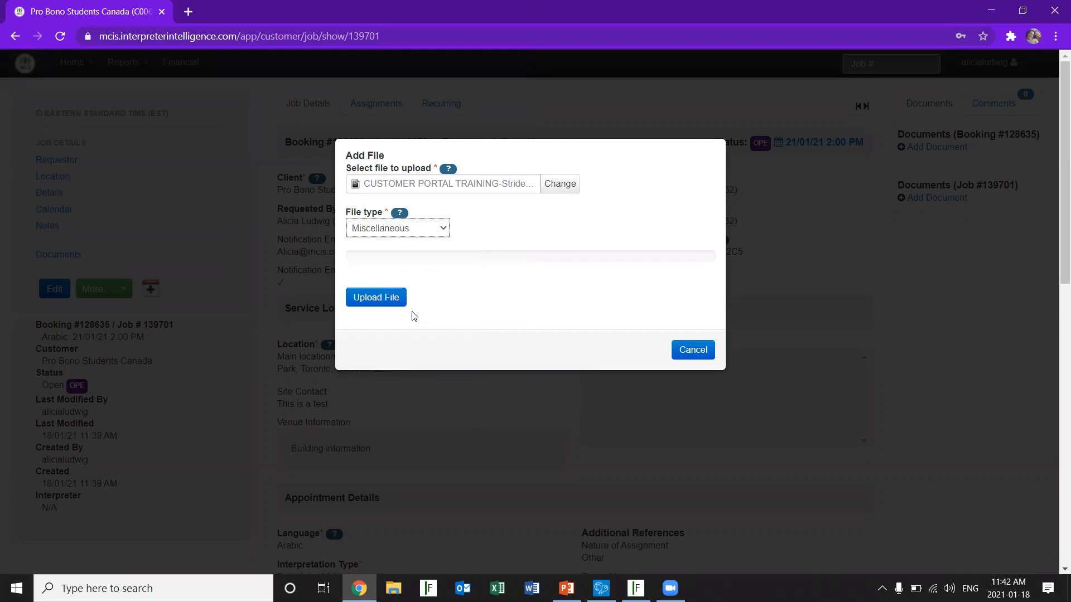
pyautogui.click(374, 302)
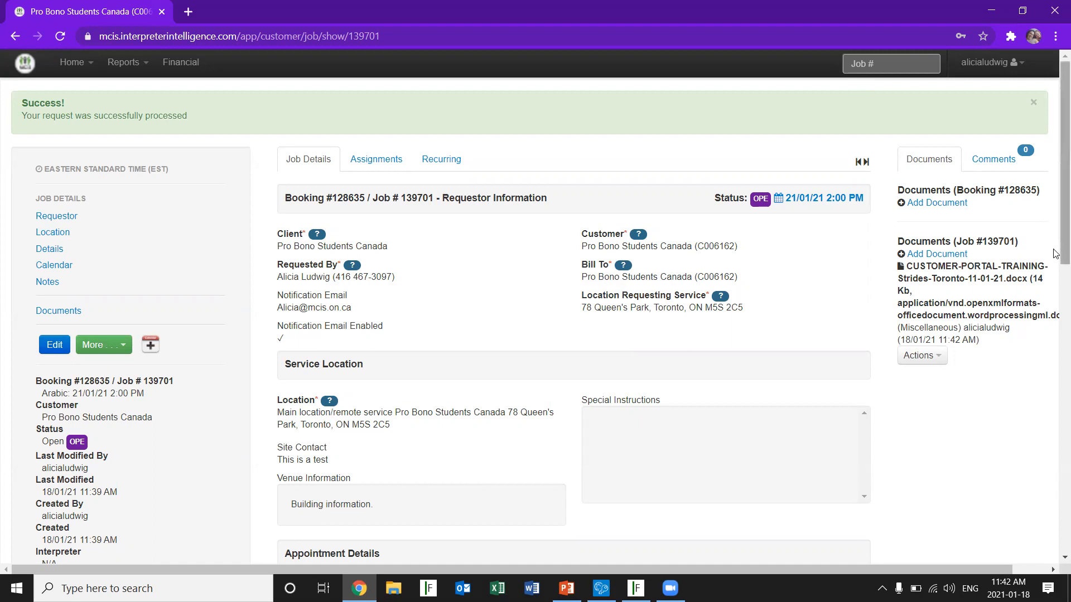
# Start cancelling the January 21 job and set the cancellation reason to CANCELLED W/NOTICE
pyautogui.moveTo(1056, 254); pyautogui.dragTo(1056, 336)
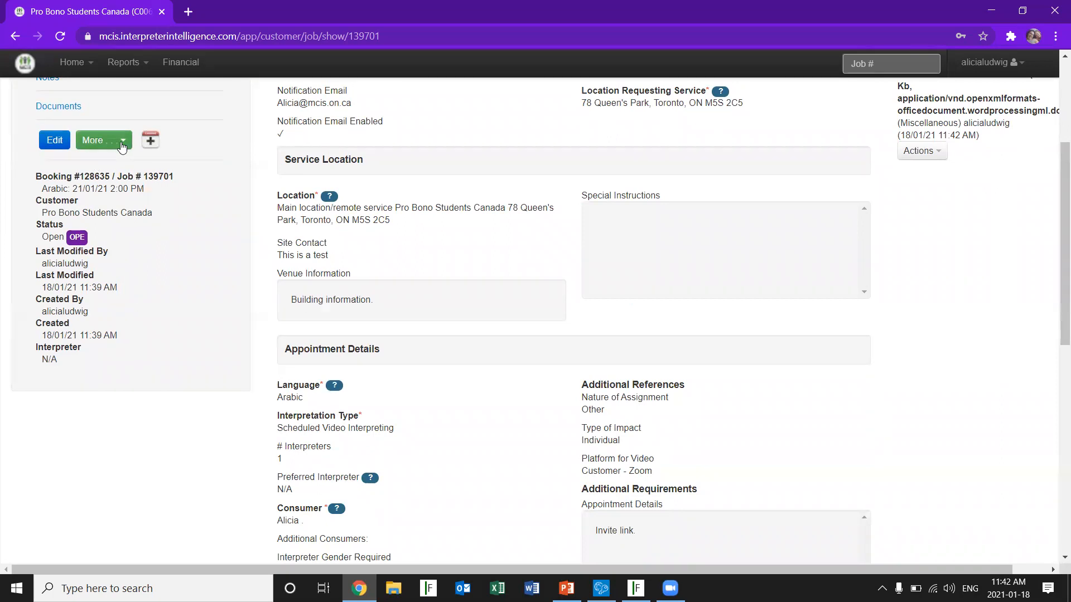
pyautogui.click(123, 146)
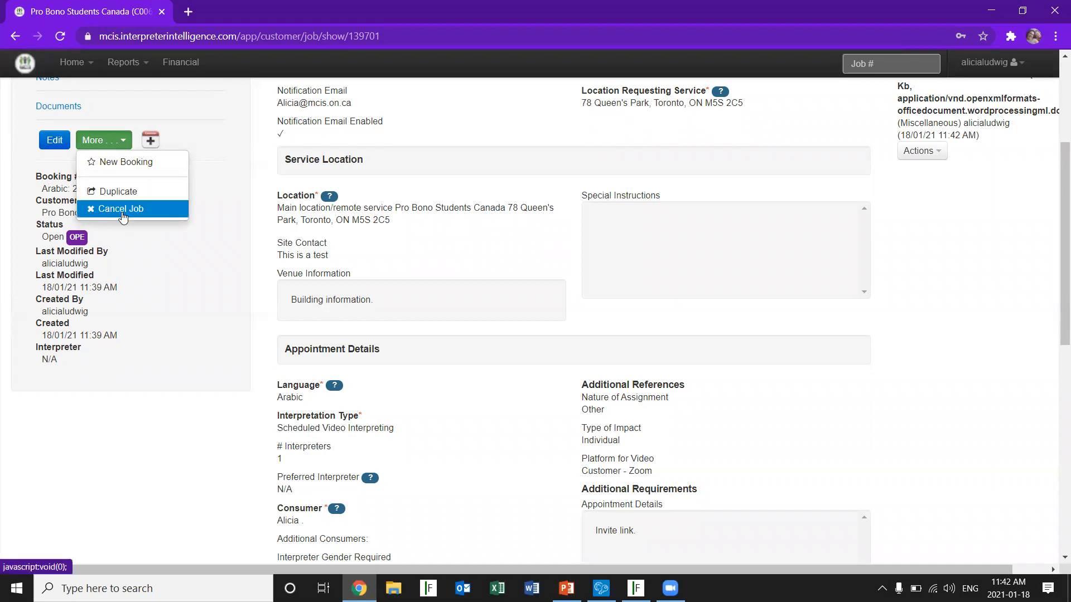
pyautogui.click(123, 215)
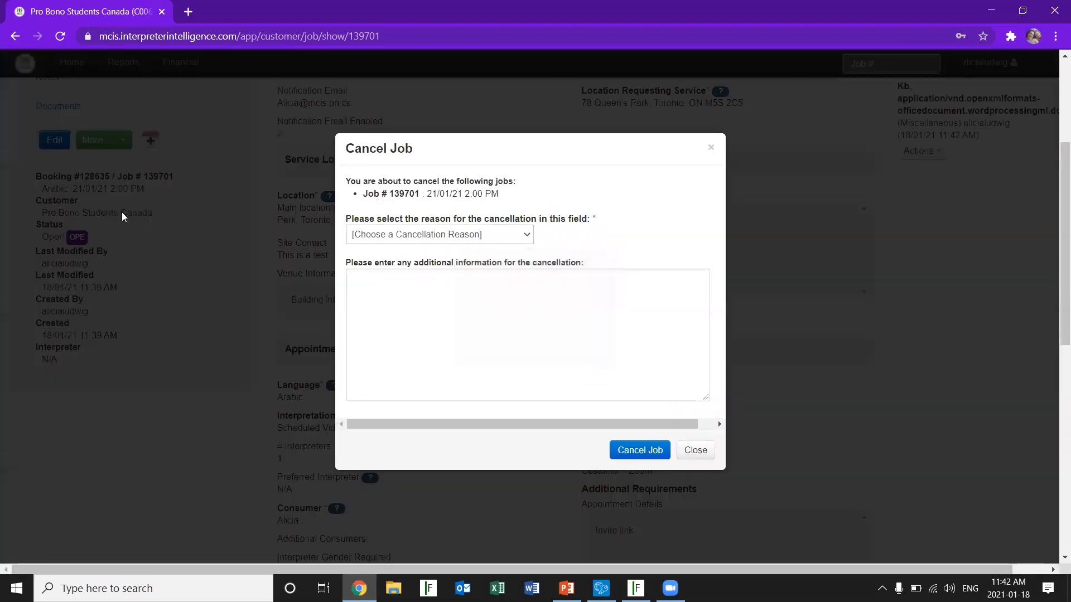
pyautogui.click(524, 235)
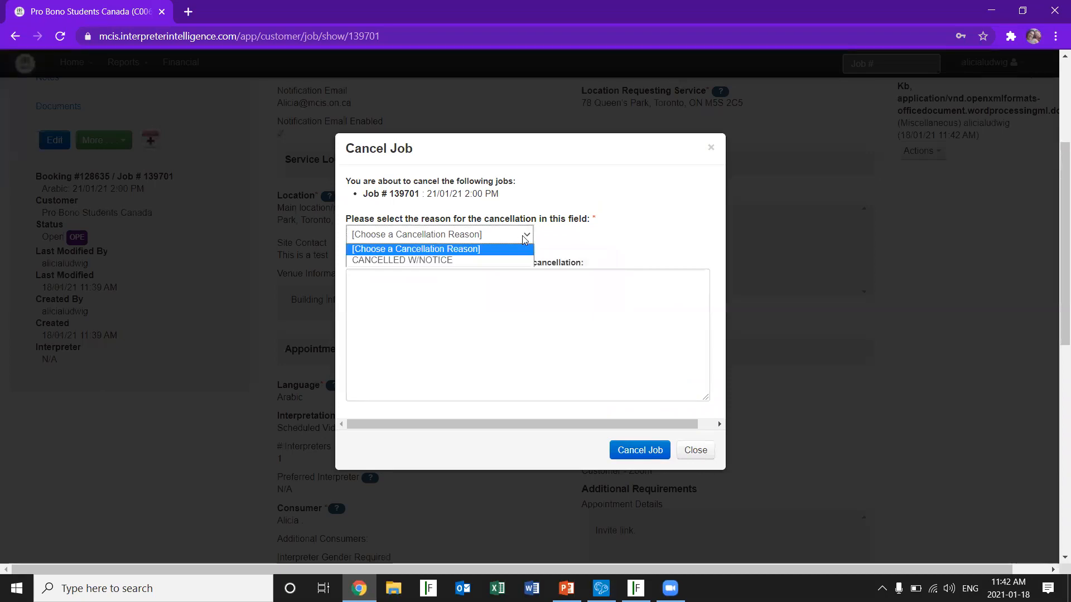
pyautogui.click(487, 260)
# Enter "Client cancelled, will rescheduled." as additional cancellation information and confirm cancelling the job
pyautogui.click(422, 297)
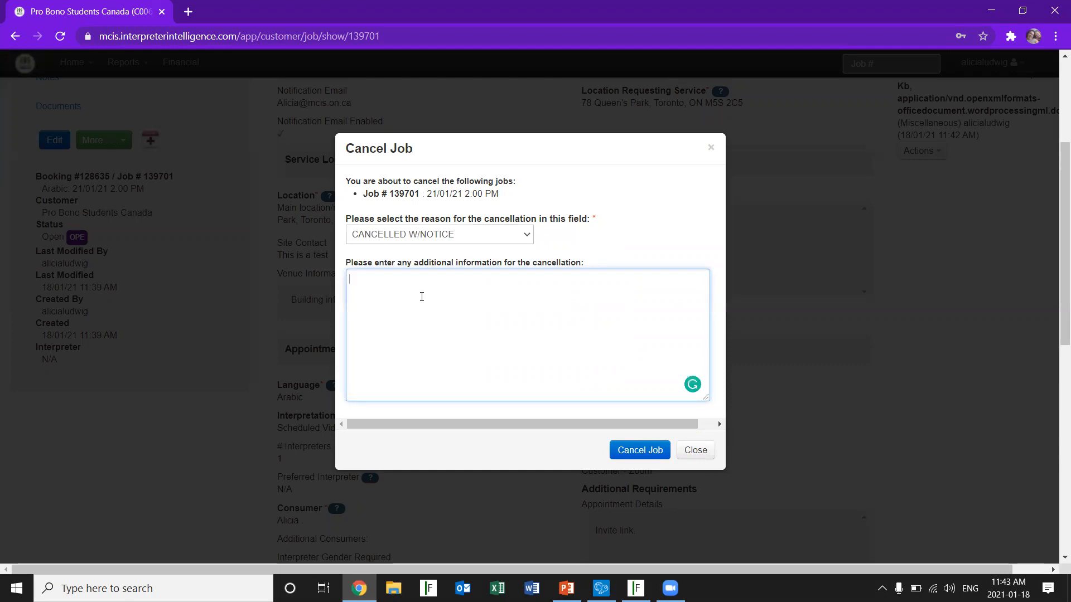
pyautogui.write('Client cancelled, will ')
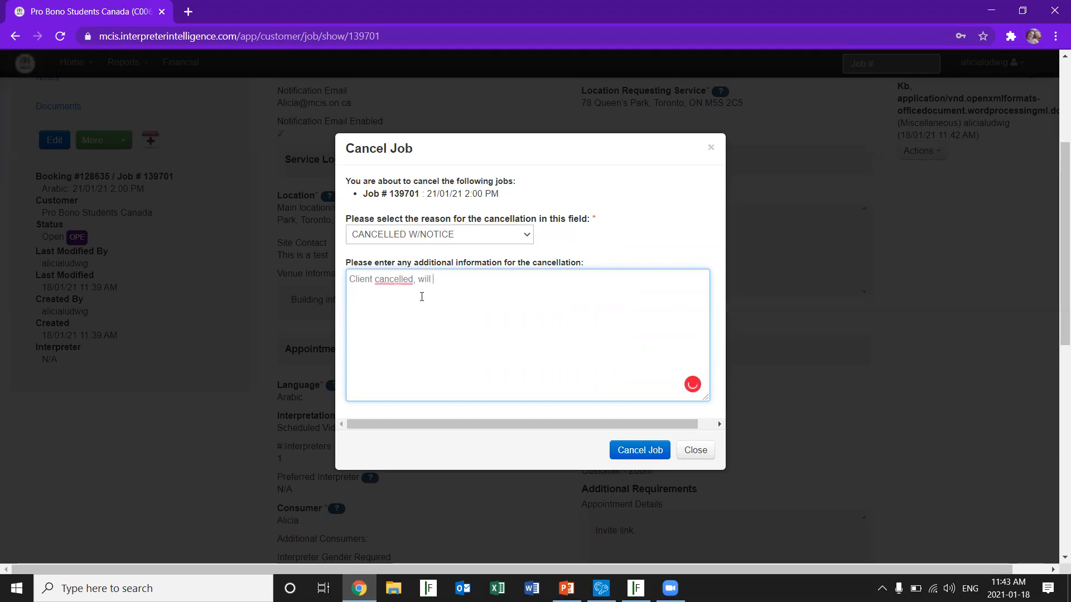
pyautogui.write('rescheduled.')
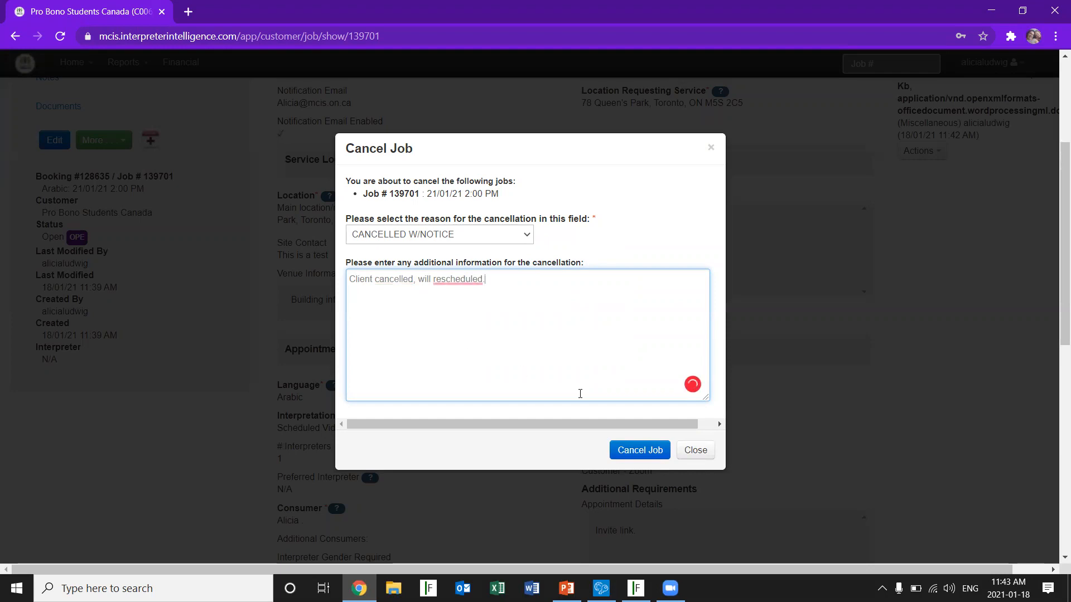
pyautogui.click(625, 451)
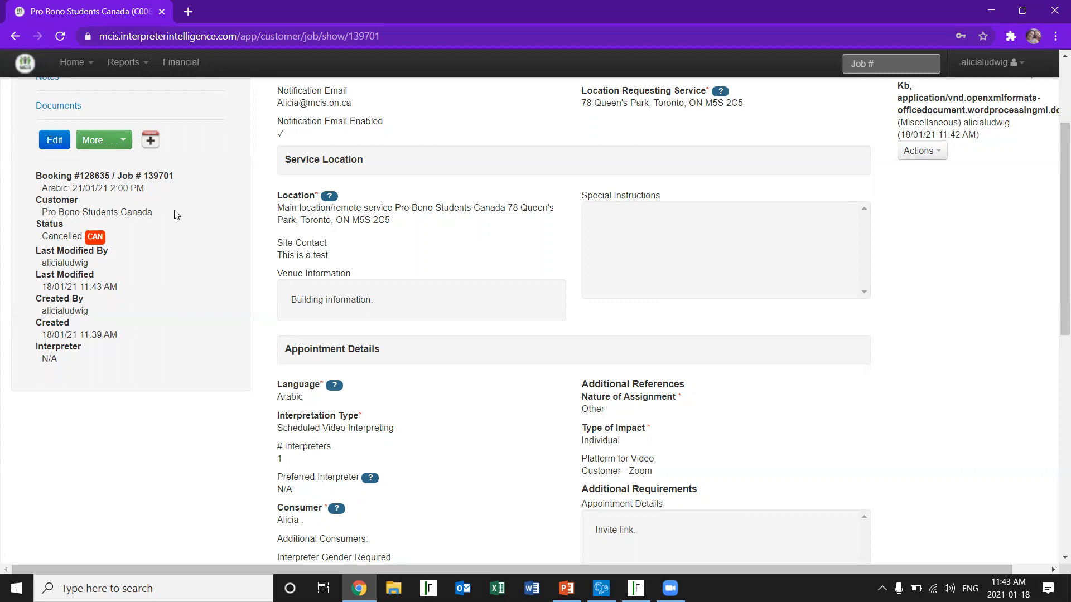
# Return to the dashboard and check the January 21 booking in the January 2021 calendar and the support contact details below it
pyautogui.scroll(3, 1056, 169)
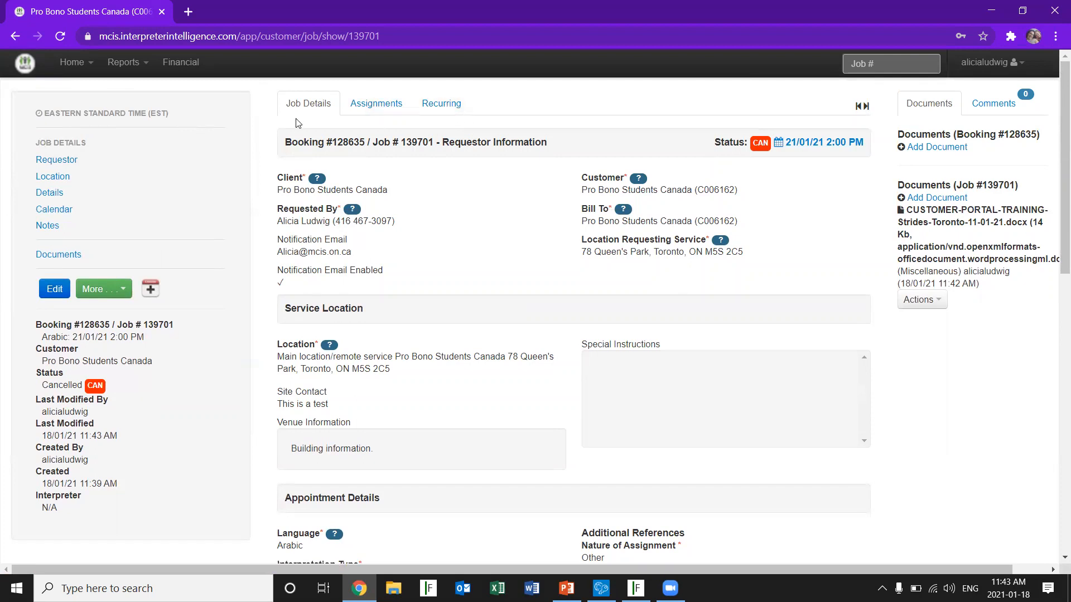
pyautogui.click(73, 62)
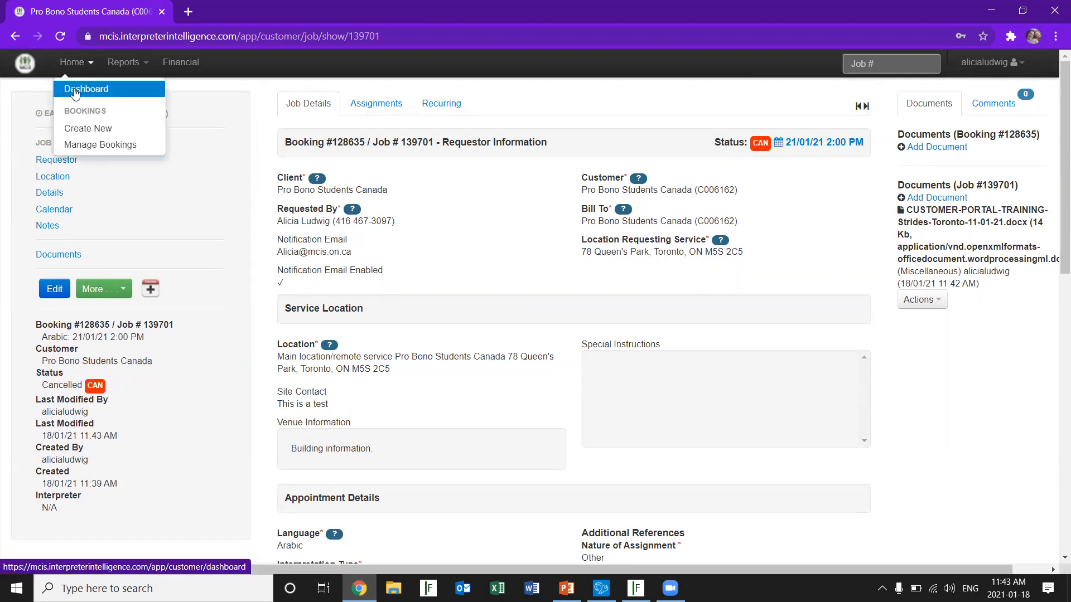
pyautogui.click(75, 91)
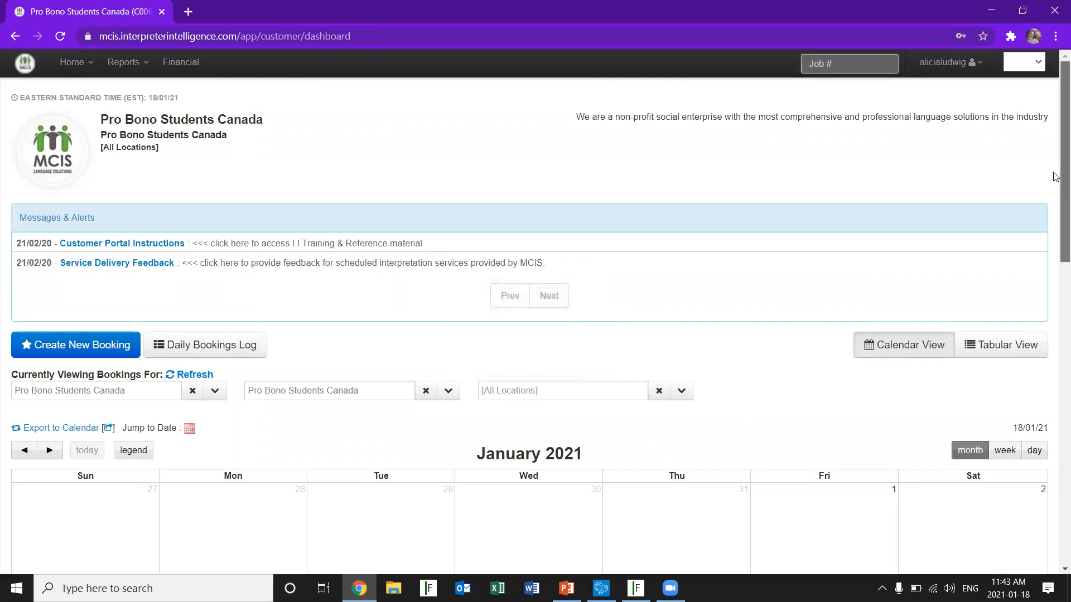
pyautogui.moveTo(1056, 177); pyautogui.dragTo(1056, 398)
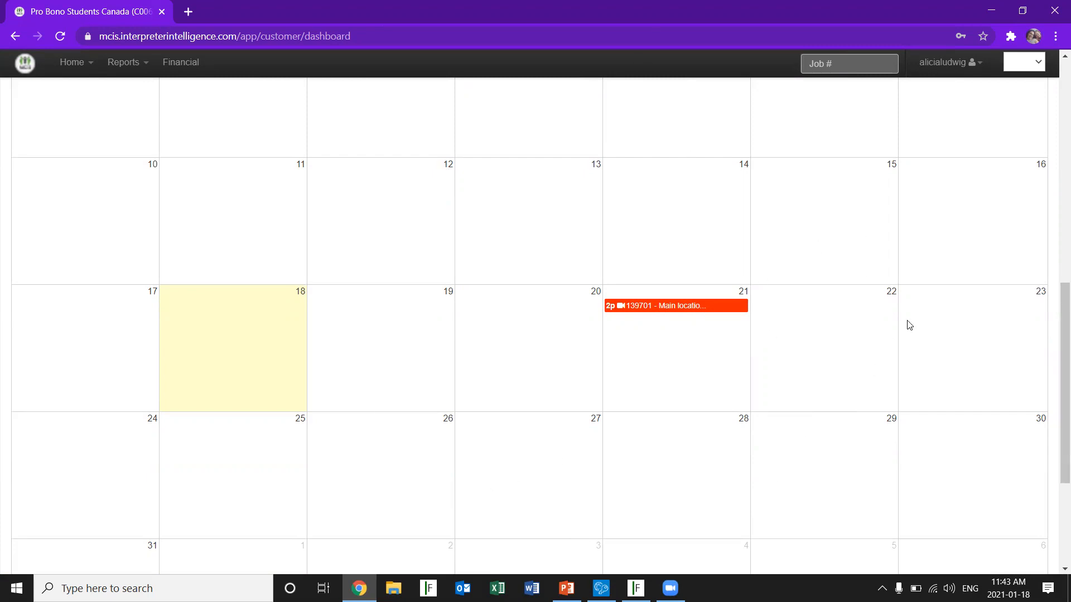
pyautogui.scroll(-4, 1061, 363)
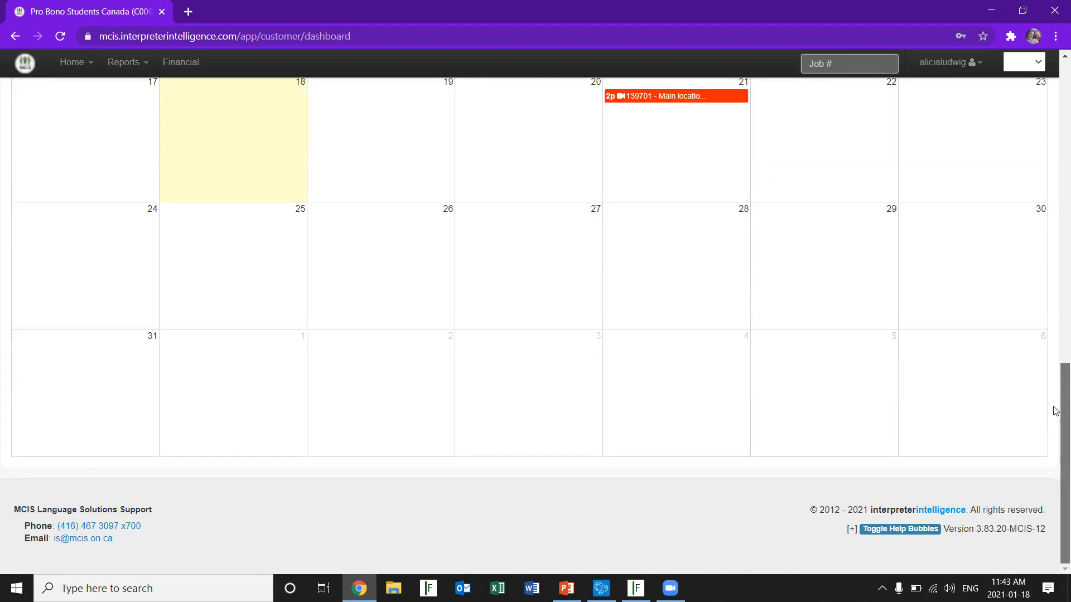
pyautogui.moveTo(1062, 411); pyautogui.dragTo(1045, 4)
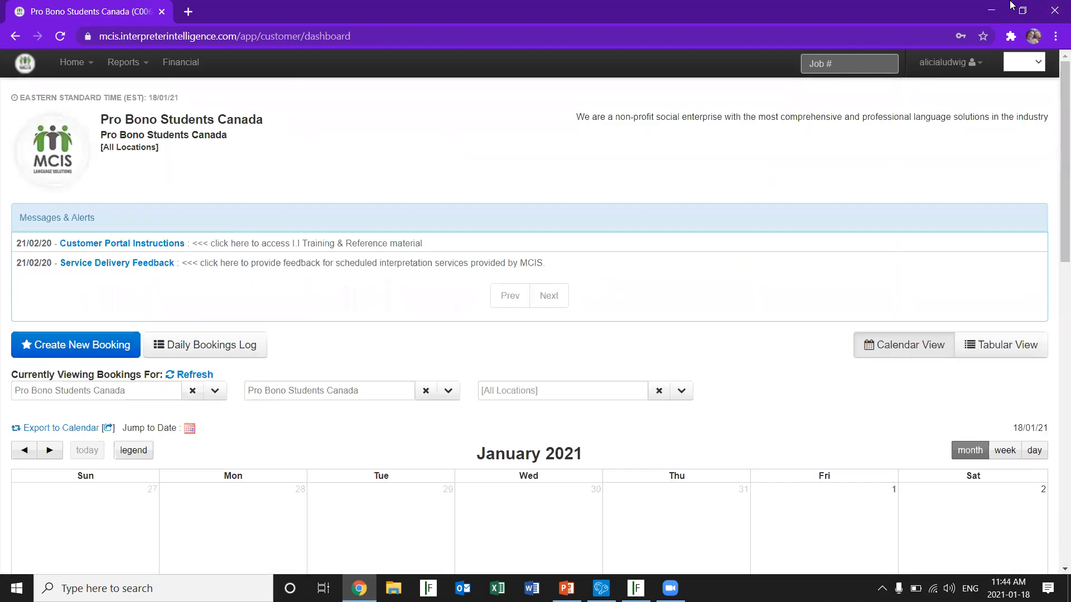